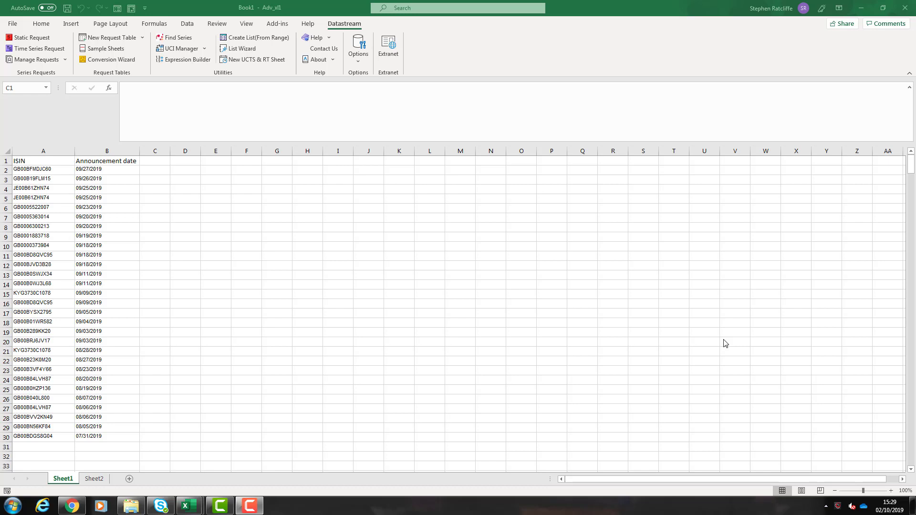
- Enter the header "T-" in cell C1, beside the Announcement date column
{"action": "left_click", "coordinate": [155, 161]}
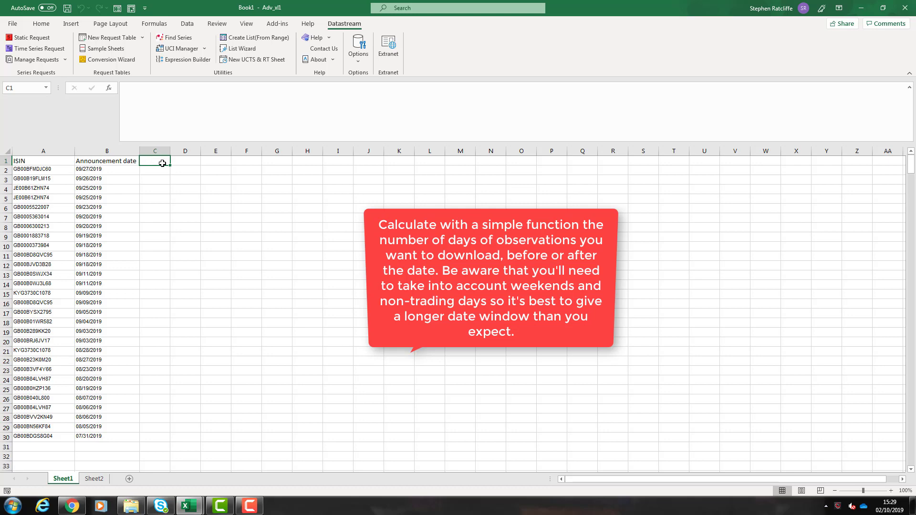
{"action": "type", "text": "T"}
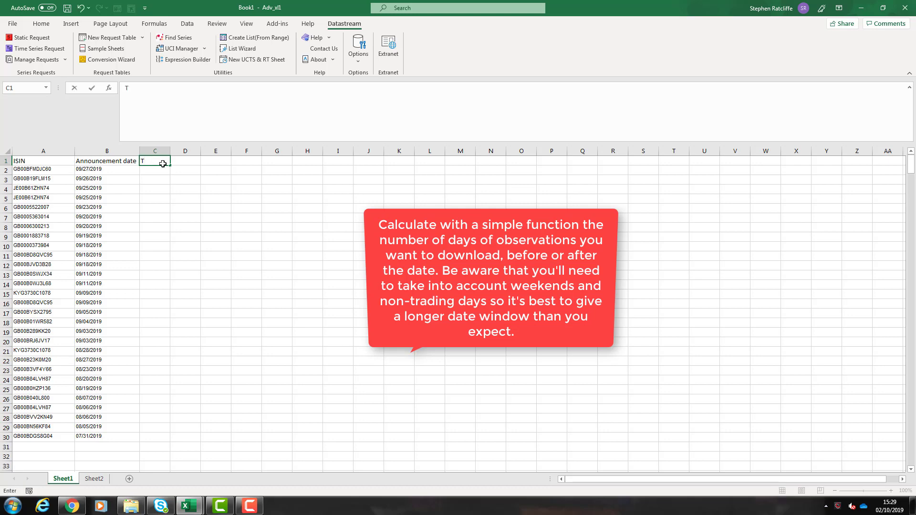
{"action": "type", "text": "-"}
{"action": "key", "text": "Return"}
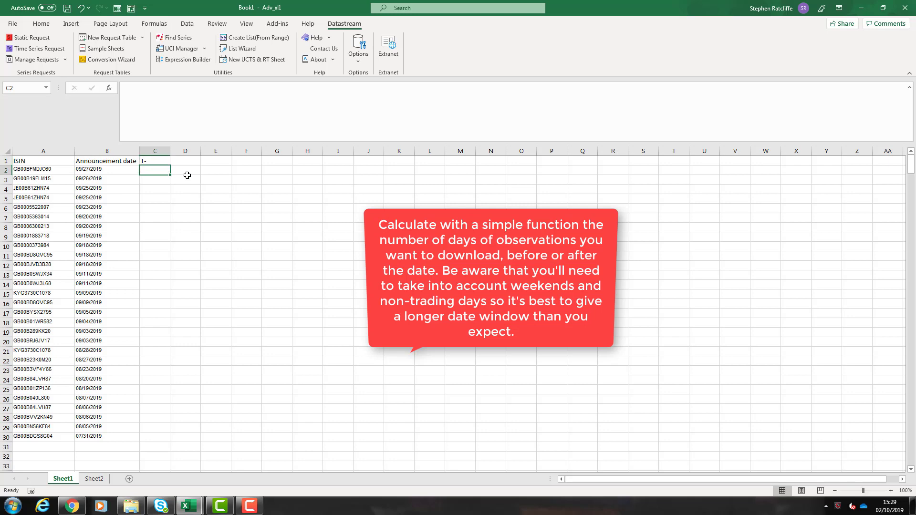
- Calculate the date 100 days before each announcement with =B2-100 in C2, and fill the formula down to C30
{"action": "type", "text": "="}
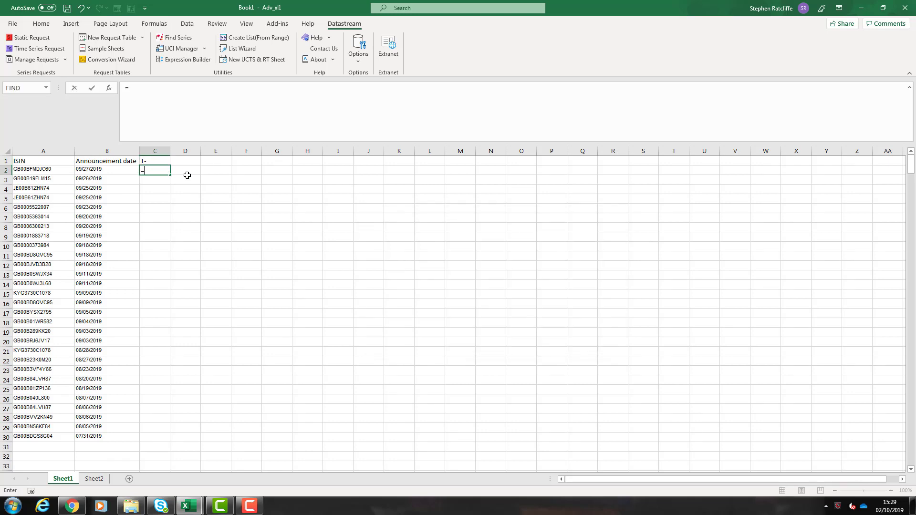
{"action": "key", "text": "Left"}
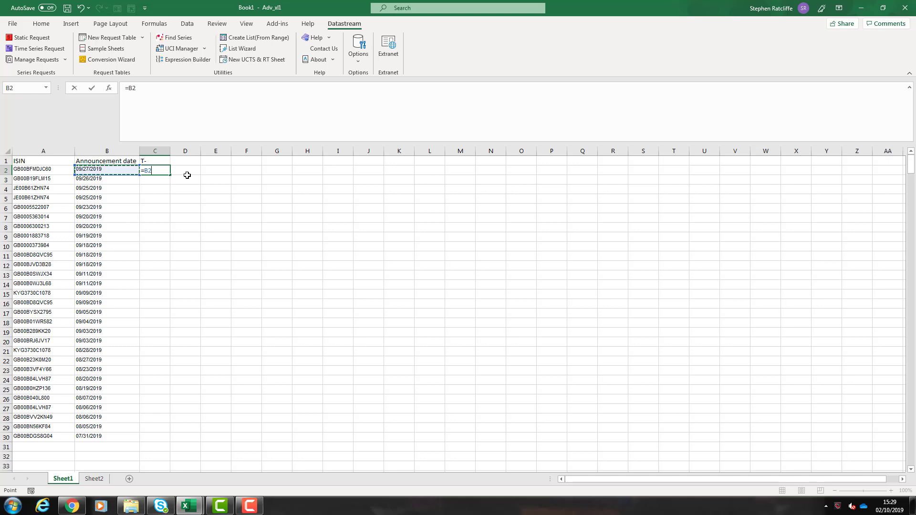
{"action": "type", "text": "-100"}
{"action": "key", "text": "Return"}
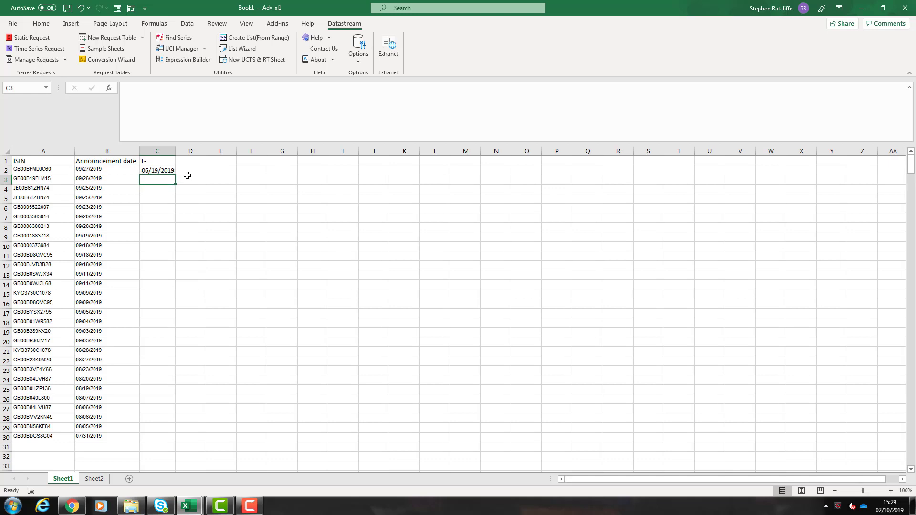
{"action": "left_click", "coordinate": [164, 171]}
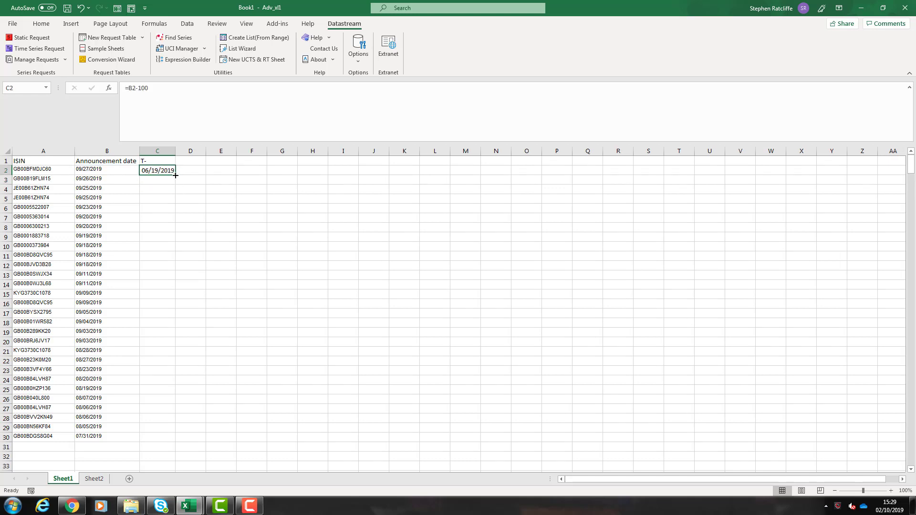
{"action": "left_click_drag", "start_coordinate": [175, 175], "coordinate": [157, 442]}
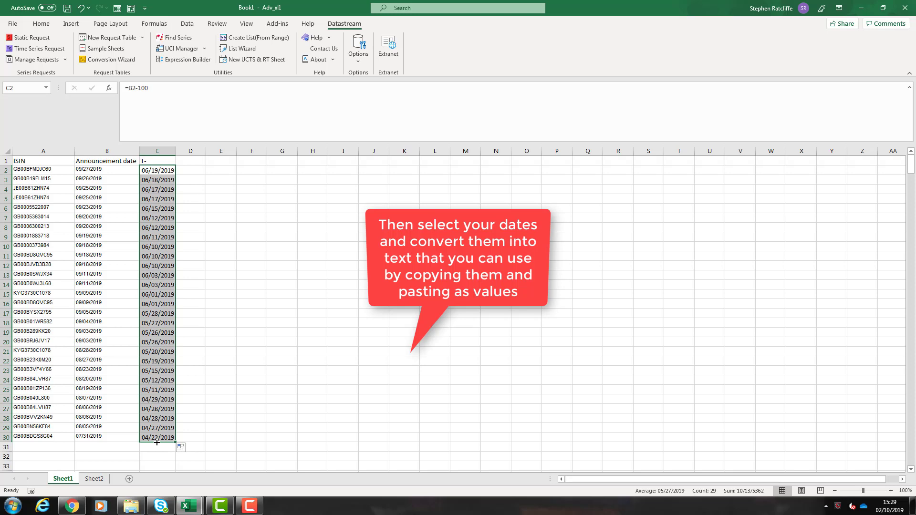
- Convert the calculated dates in C2:C30 to fixed values by copying them and pasting values over the same cells
{"action": "right_click", "coordinate": [159, 206]}
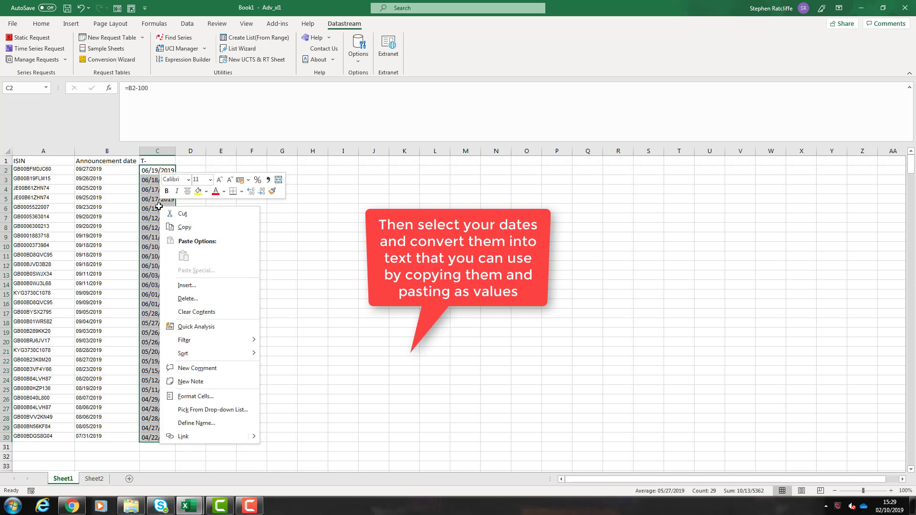
{"action": "left_click", "coordinate": [185, 228]}
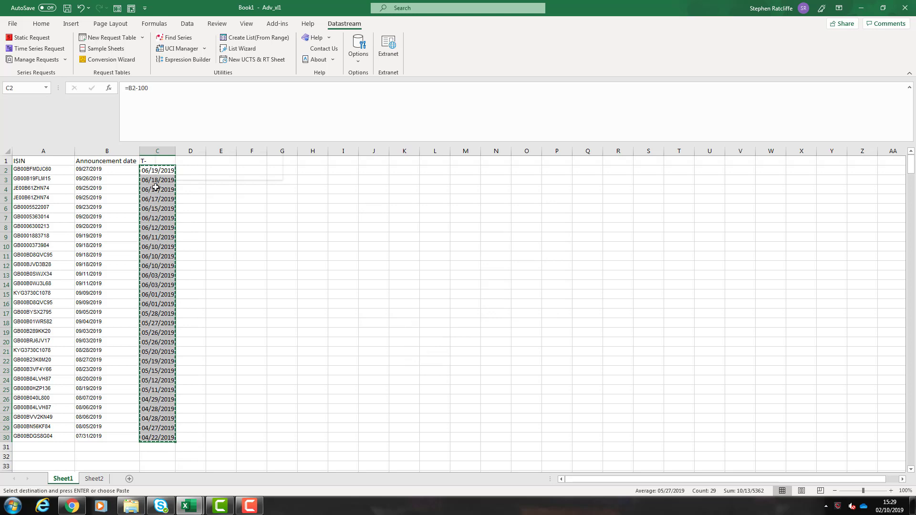
{"action": "right_click", "coordinate": [156, 188]}
{"action": "left_click", "coordinate": [195, 239]}
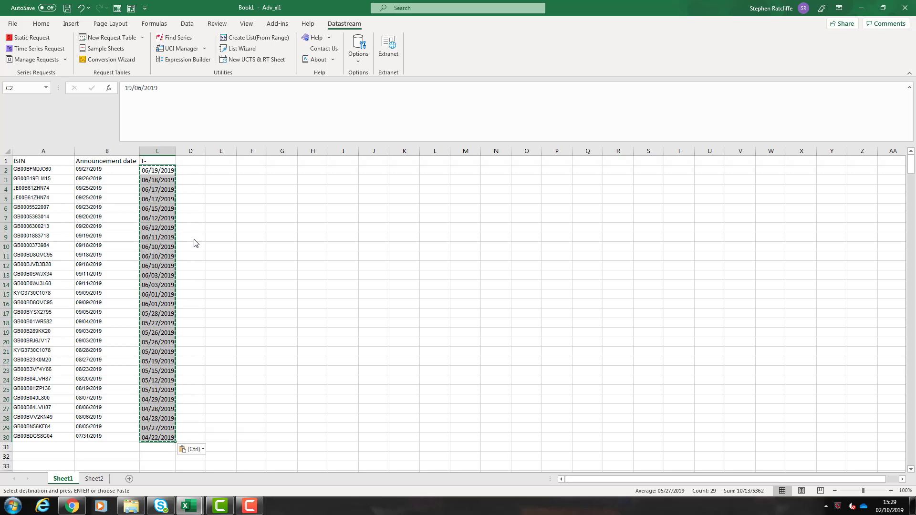
{"action": "left_click", "coordinate": [188, 158]}
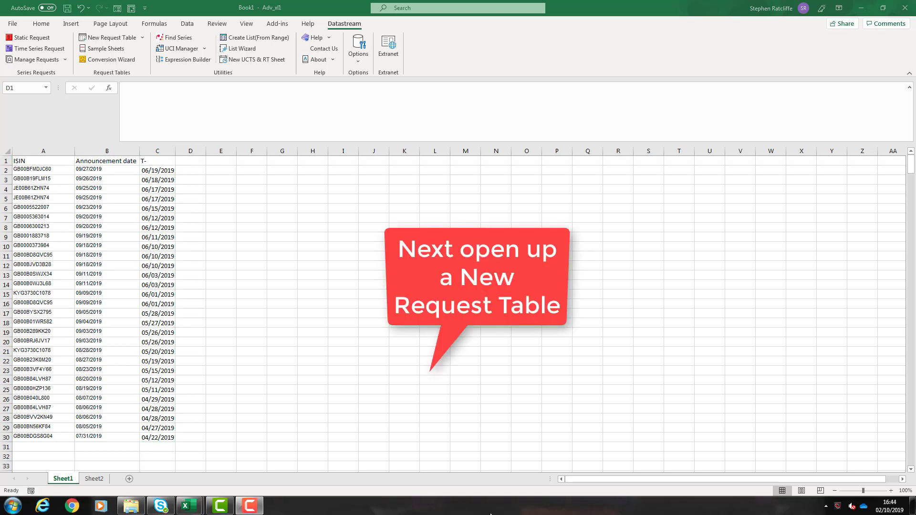
- Create a new Datastream request table without saving it, and set row 7 to update YES with request type TS
{"action": "left_click", "coordinate": [116, 40]}
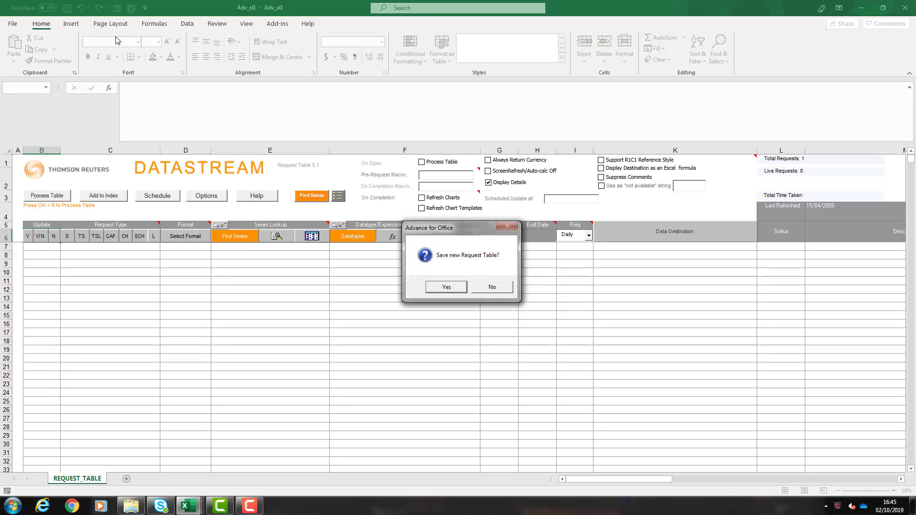
{"action": "left_click", "coordinate": [491, 288]}
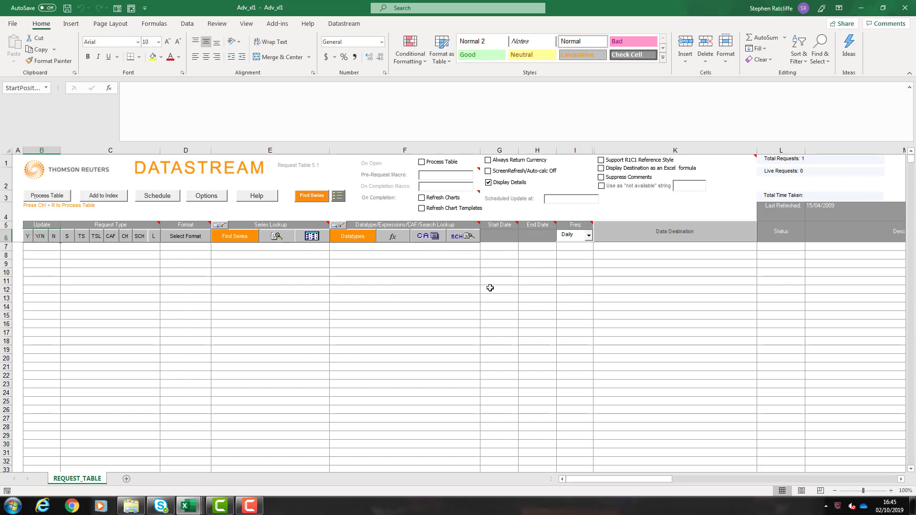
{"action": "left_click", "coordinate": [41, 247]}
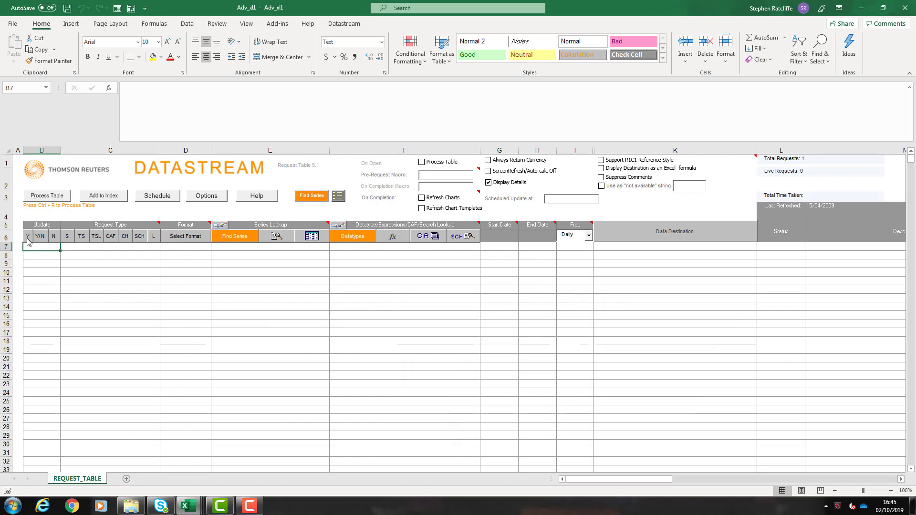
{"action": "left_click", "coordinate": [27, 238]}
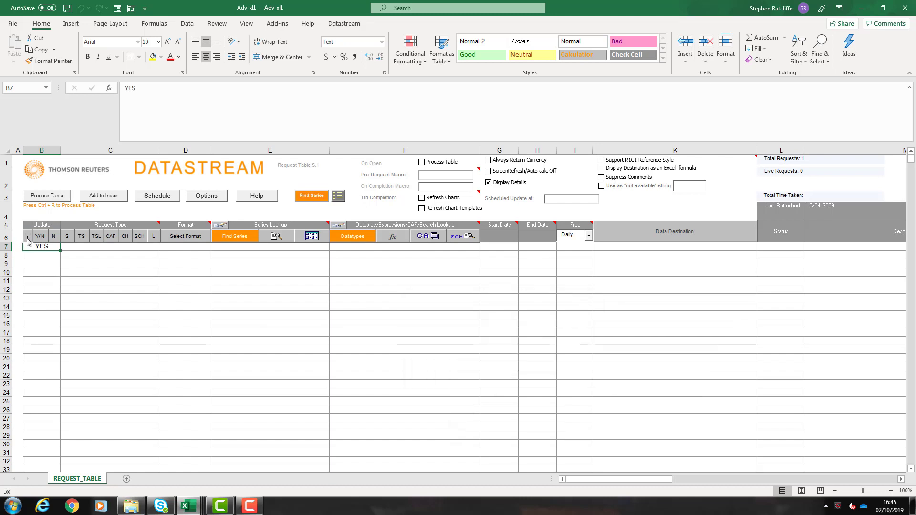
{"action": "left_click", "coordinate": [115, 248]}
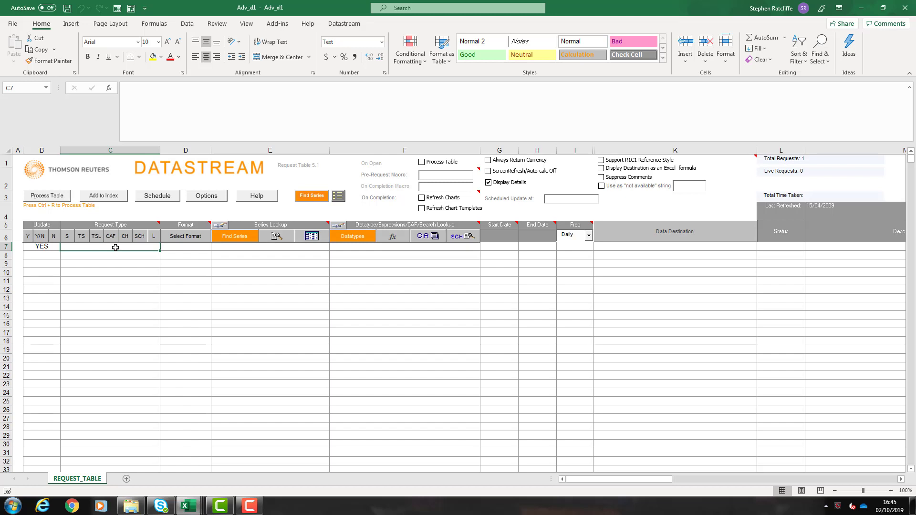
{"action": "left_click", "coordinate": [82, 238]}
- Set the format options for row 7 to Row Titles, Column Titles and Transpose
{"action": "left_click", "coordinate": [183, 249]}
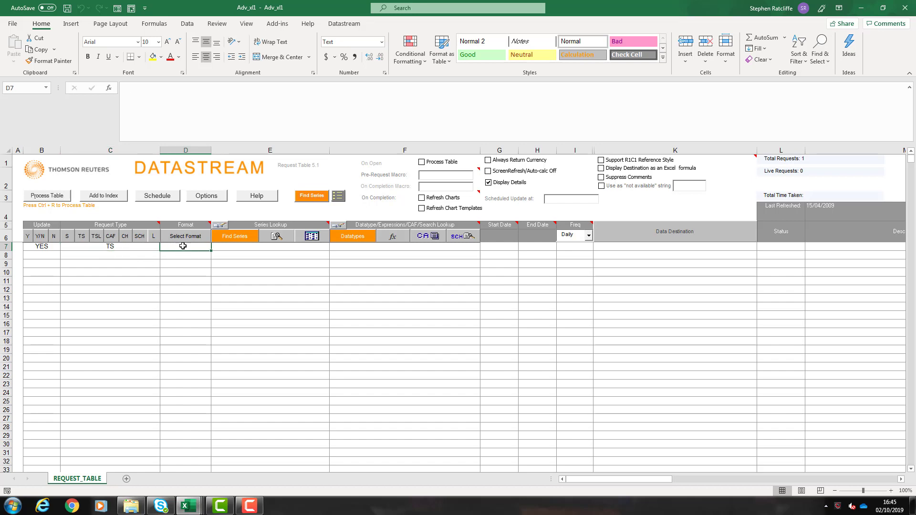
{"action": "left_click", "coordinate": [185, 237]}
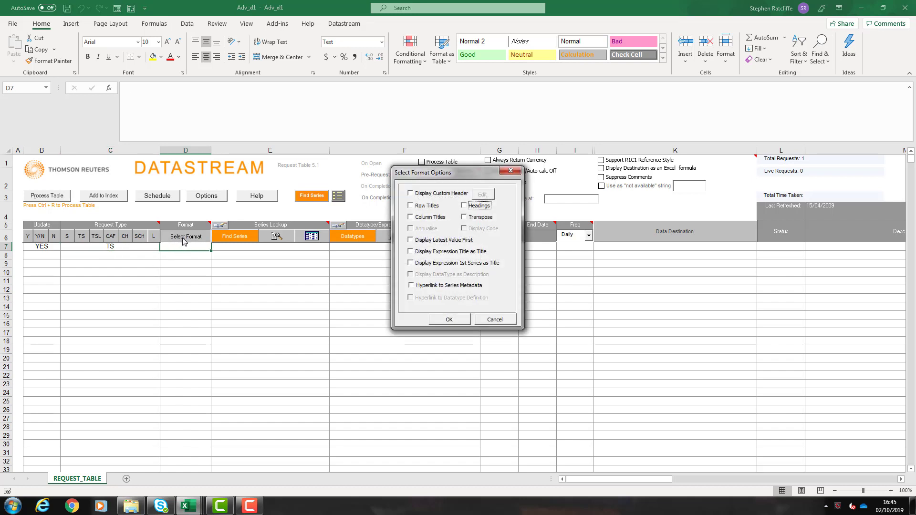
{"action": "left_click", "coordinate": [412, 206]}
{"action": "left_click", "coordinate": [411, 218]}
{"action": "left_click", "coordinate": [464, 218]}
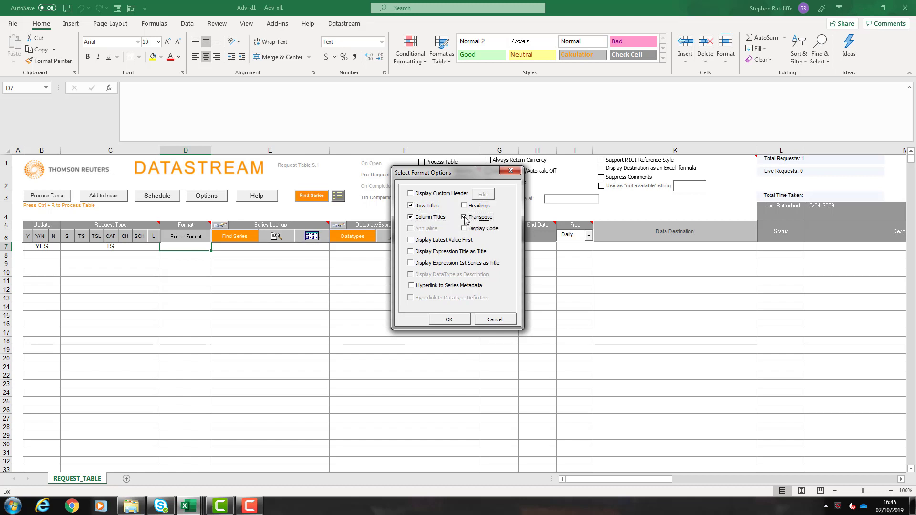
{"action": "left_click", "coordinate": [449, 320]}
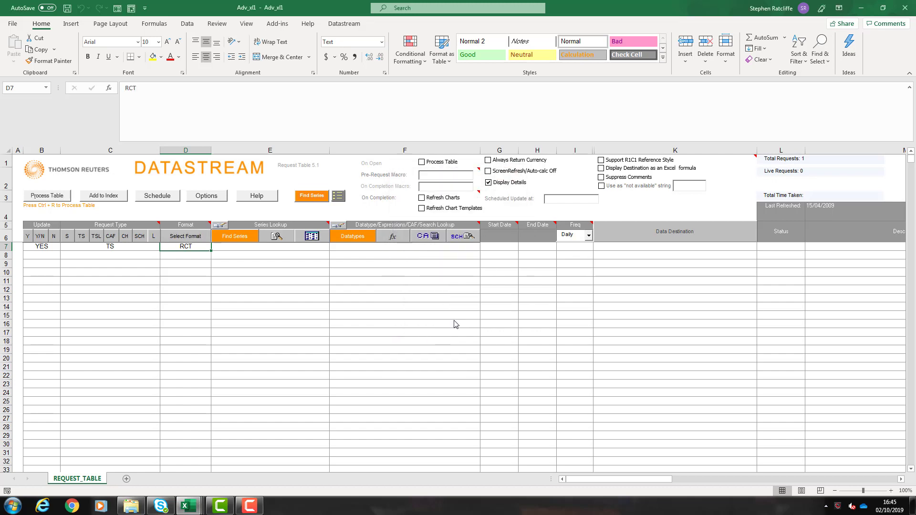
- Copy the ISIN codes in A2:A30 of Book1's Sheet1 into the request table's Series Lookup column, starting at E7
{"action": "left_click", "coordinate": [297, 249]}
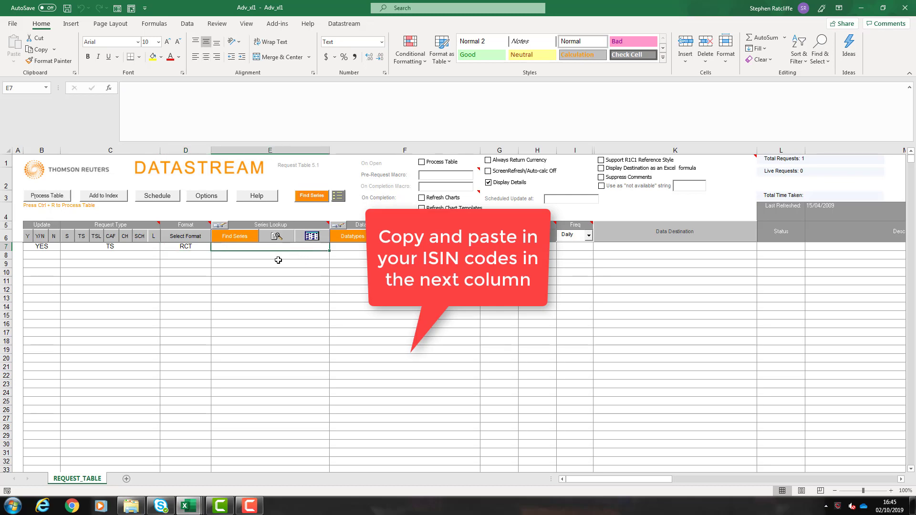
{"action": "key", "text": "ctrl+Tab"}
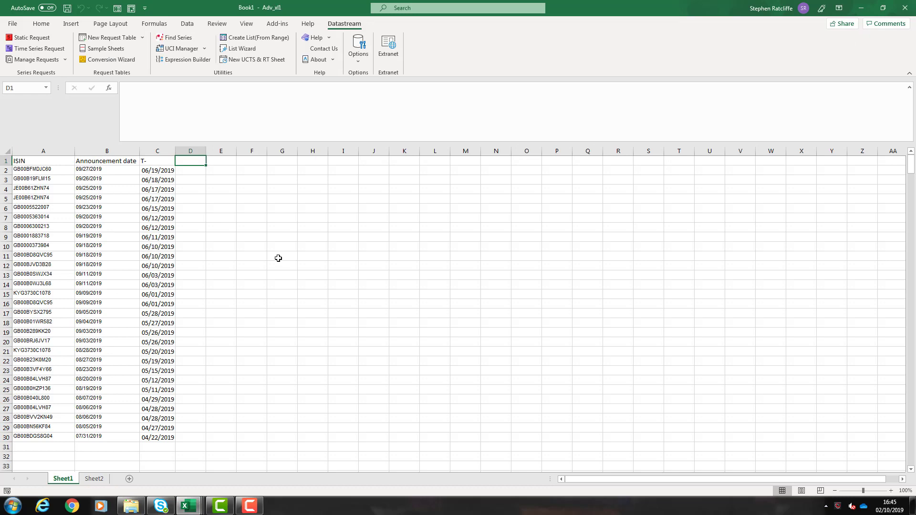
{"action": "left_click", "coordinate": [50, 171]}
{"action": "left_click_drag", "start_coordinate": [50, 171], "coordinate": [51, 437]}
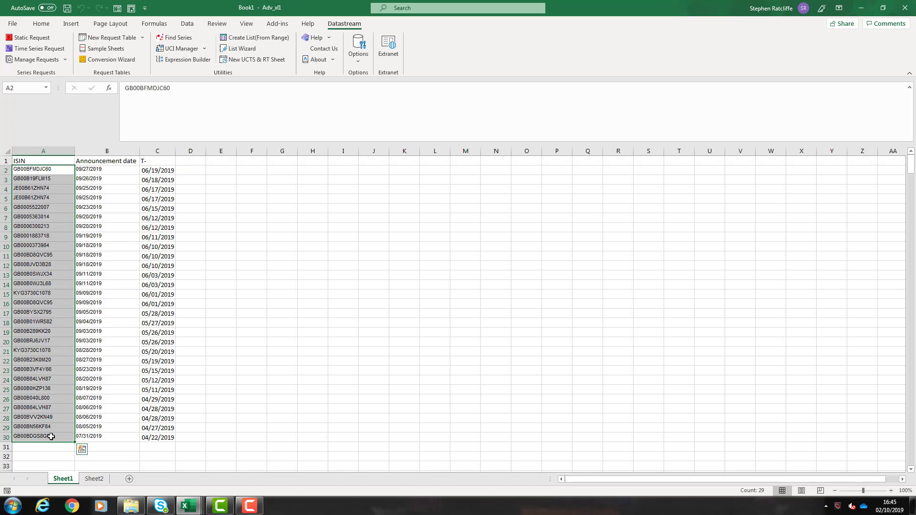
{"action": "right_click", "coordinate": [32, 294]}
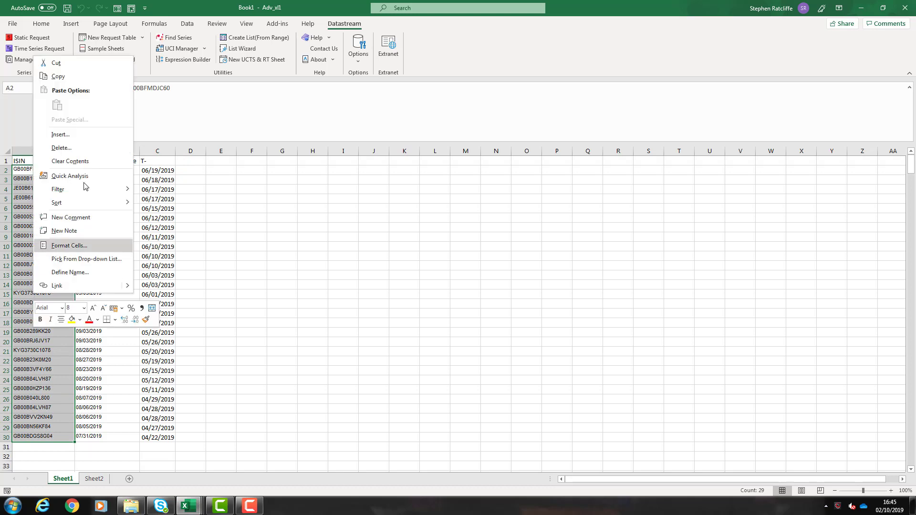
{"action": "left_click", "coordinate": [59, 78]}
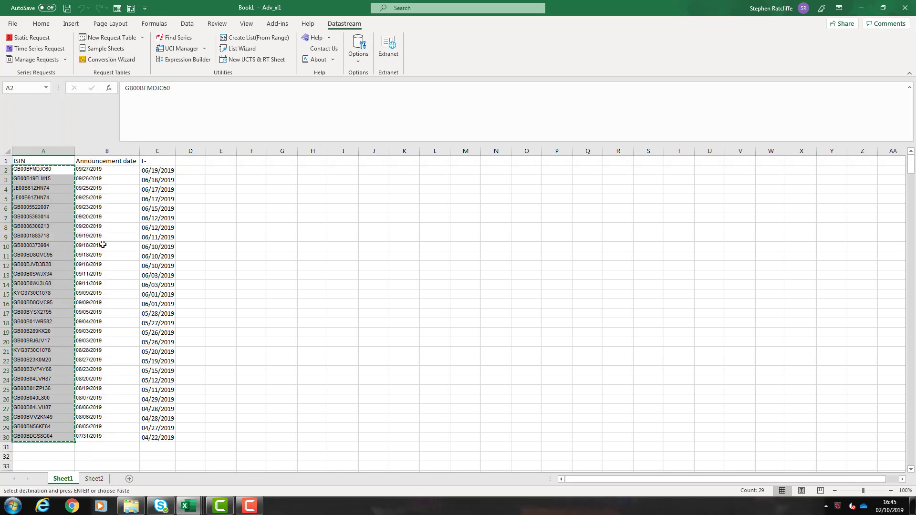
{"action": "key", "text": "ctrl+Tab"}
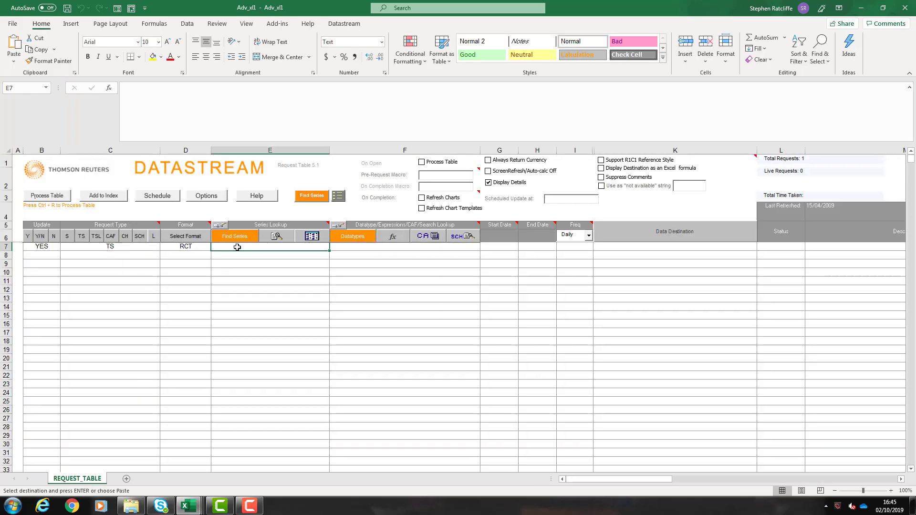
{"action": "right_click", "coordinate": [237, 248]}
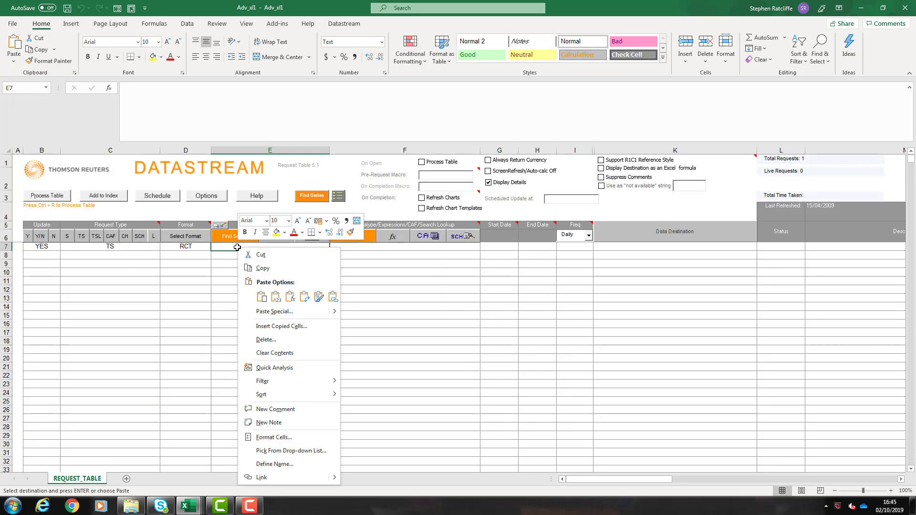
{"action": "left_click", "coordinate": [261, 297]}
{"action": "left_click", "coordinate": [261, 300]}
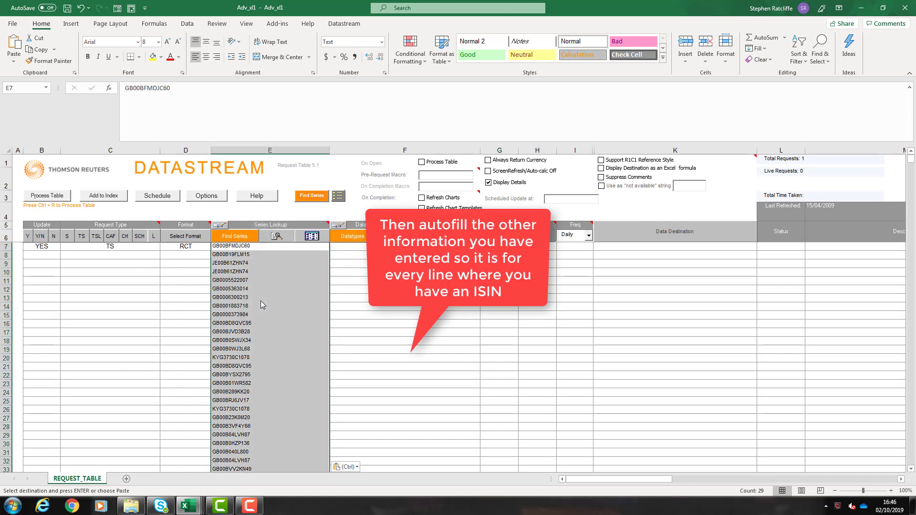
- Fill the RCT format, TS request type and YES update values down from row 7 to every row with an ISIN
{"action": "left_click", "coordinate": [182, 247]}
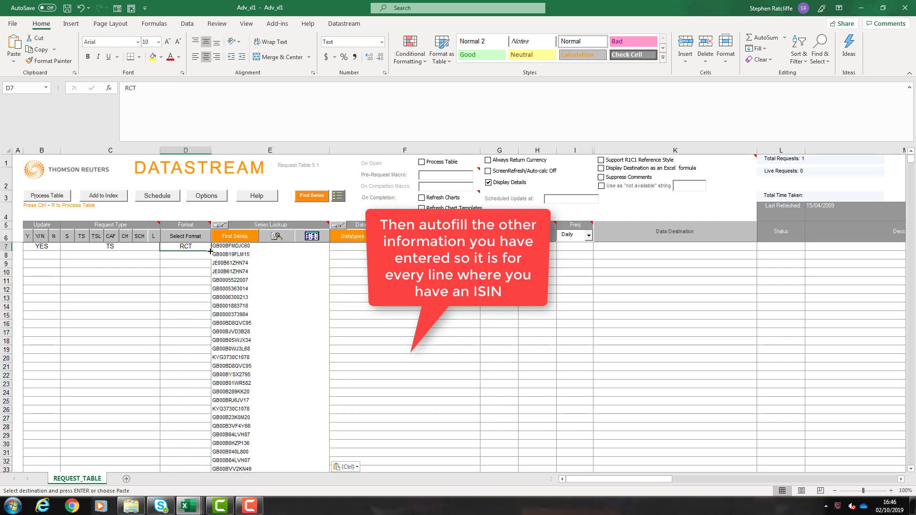
{"action": "double_click", "coordinate": [211, 250]}
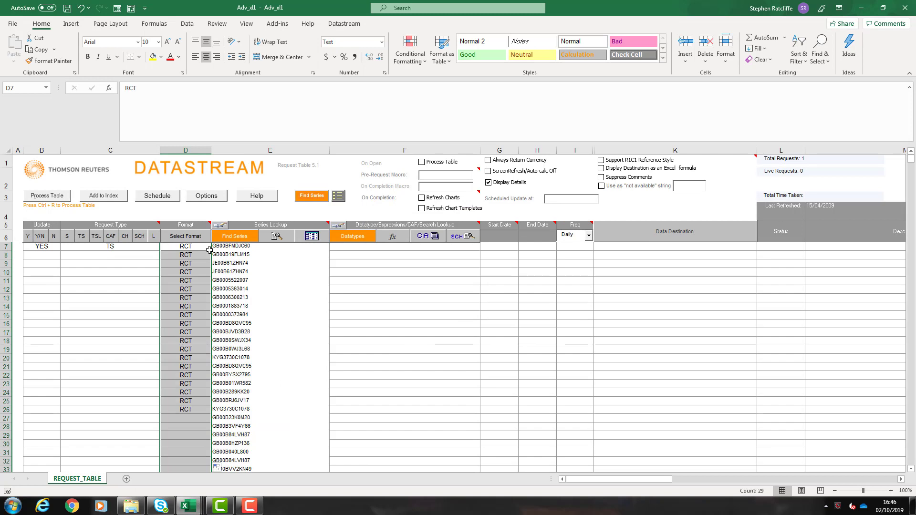
{"action": "left_click", "coordinate": [122, 246]}
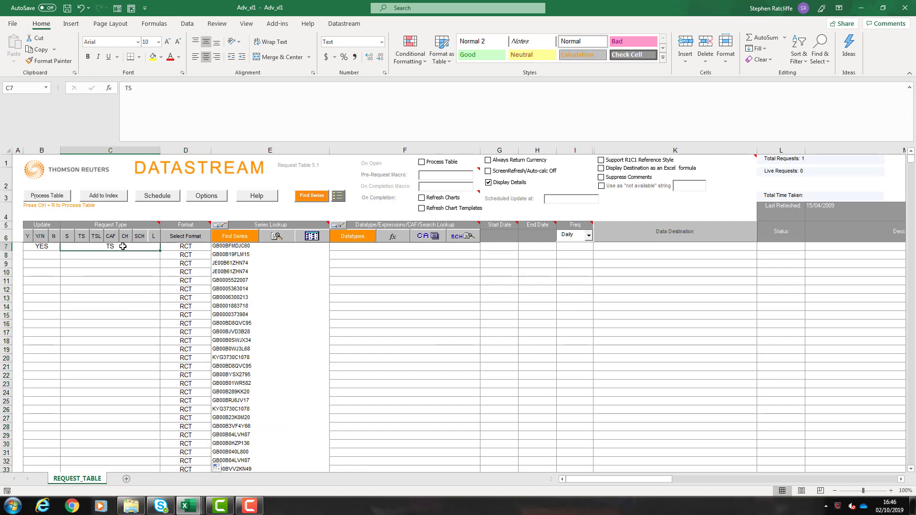
{"action": "double_click", "coordinate": [160, 251]}
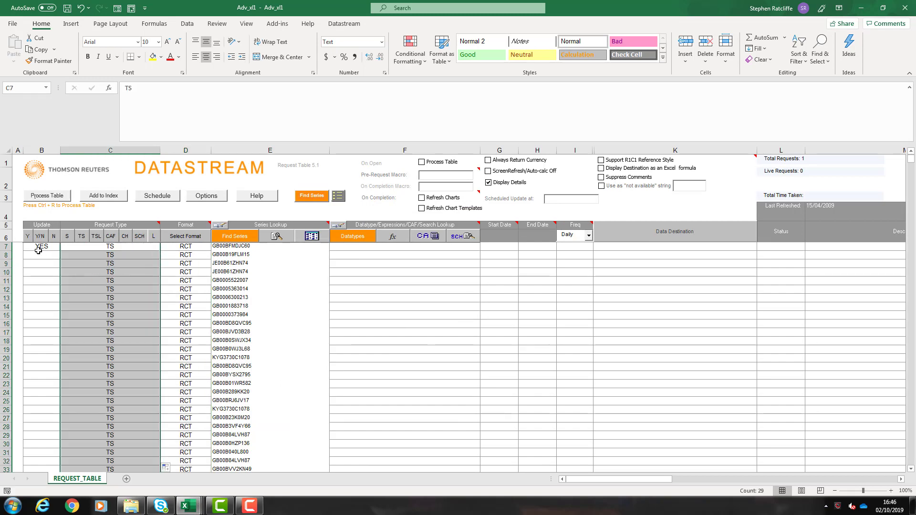
{"action": "left_click", "coordinate": [38, 250]}
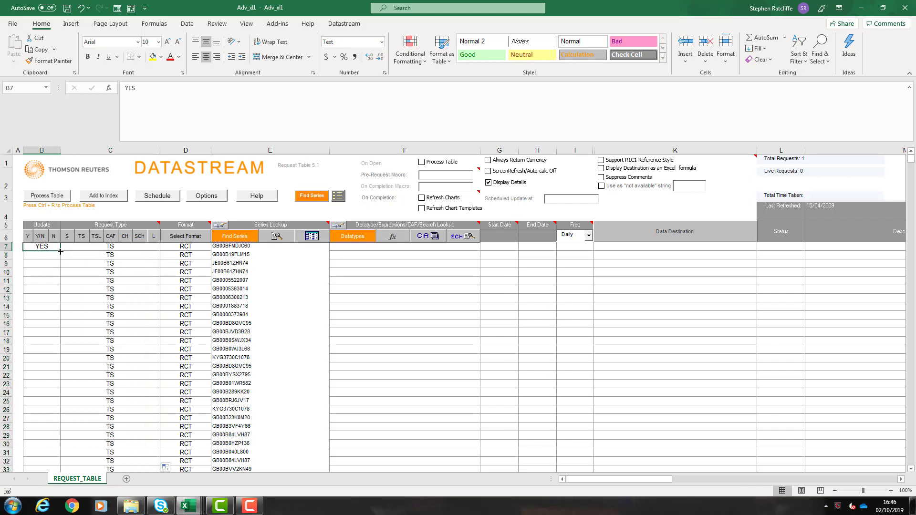
{"action": "double_click", "coordinate": [61, 252]}
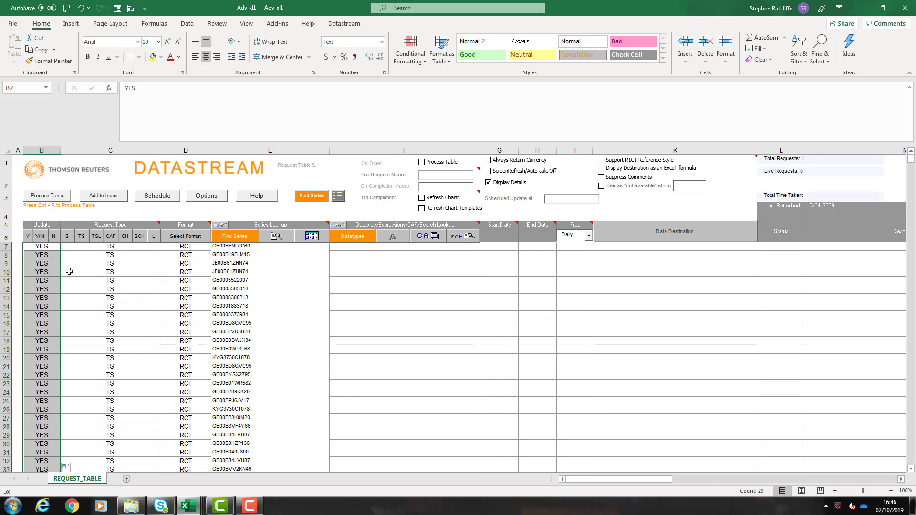
- Open the datatype lookup for cell F7 and search the equity datatypes for "return index"
{"action": "left_click", "coordinate": [359, 248]}
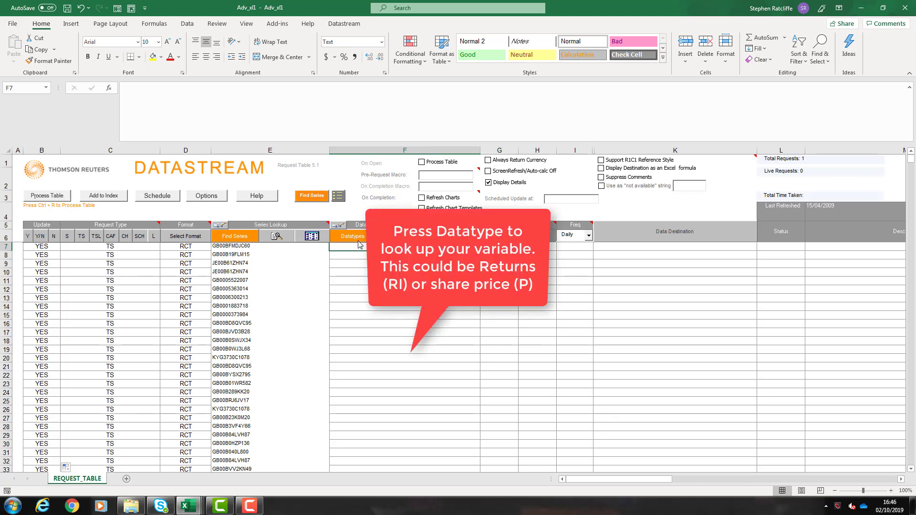
{"action": "left_click", "coordinate": [356, 237]}
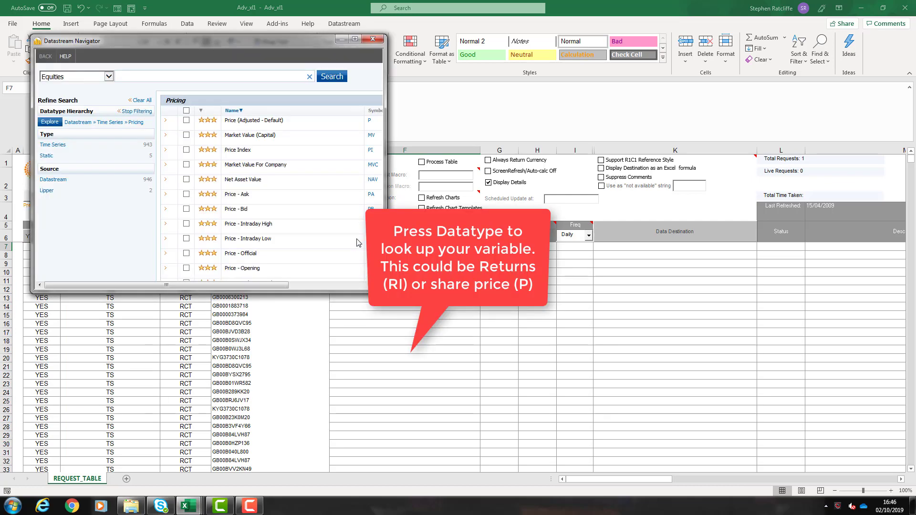
{"action": "type", "text": "retu"}
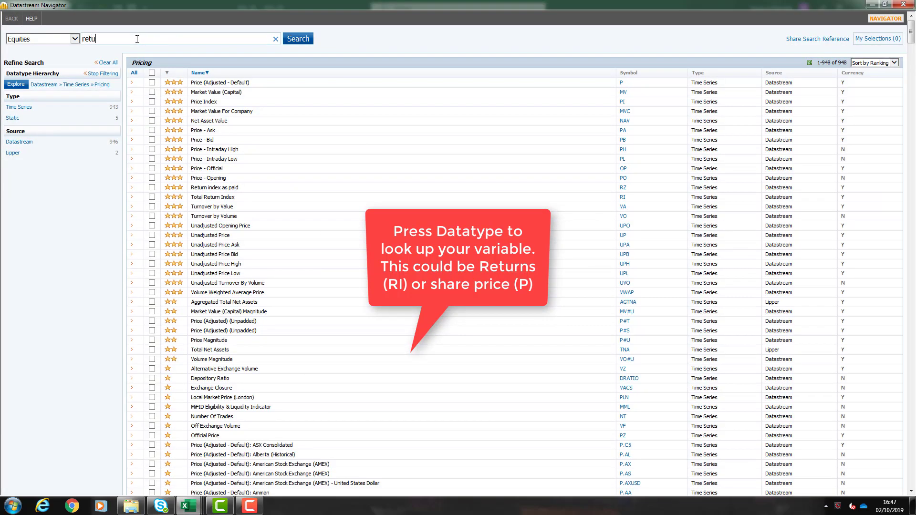
{"action": "type", "text": "rn index"}
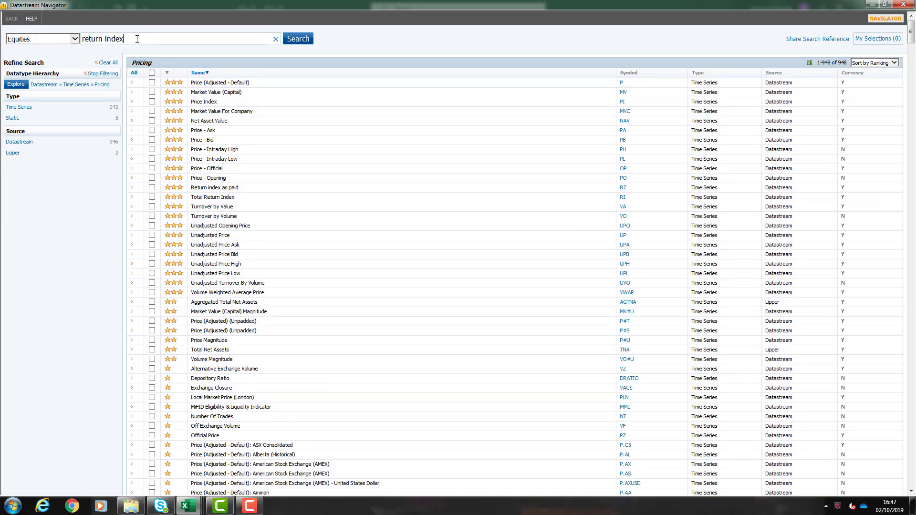
{"action": "key", "text": "Return"}
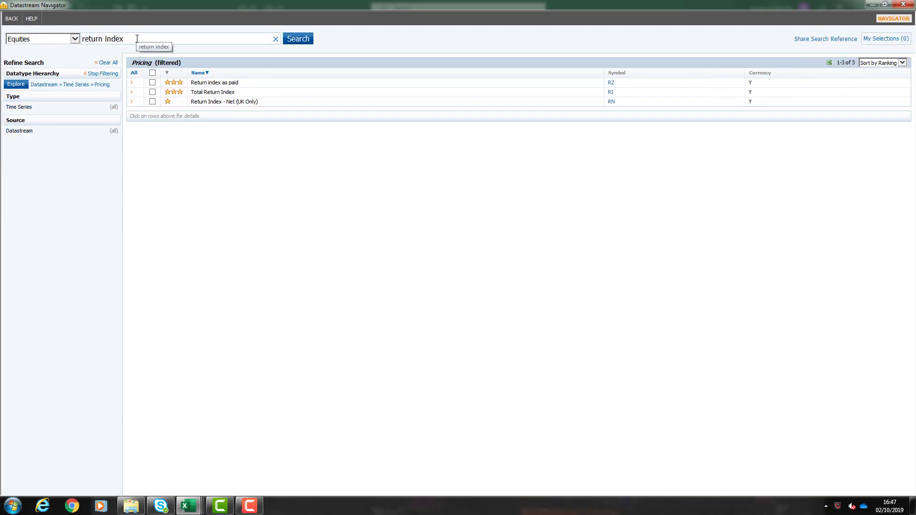
- Insert the Total Return Index (RI) datatype into F7 and fill it down to every row with an ISIN
{"action": "left_click", "coordinate": [153, 93]}
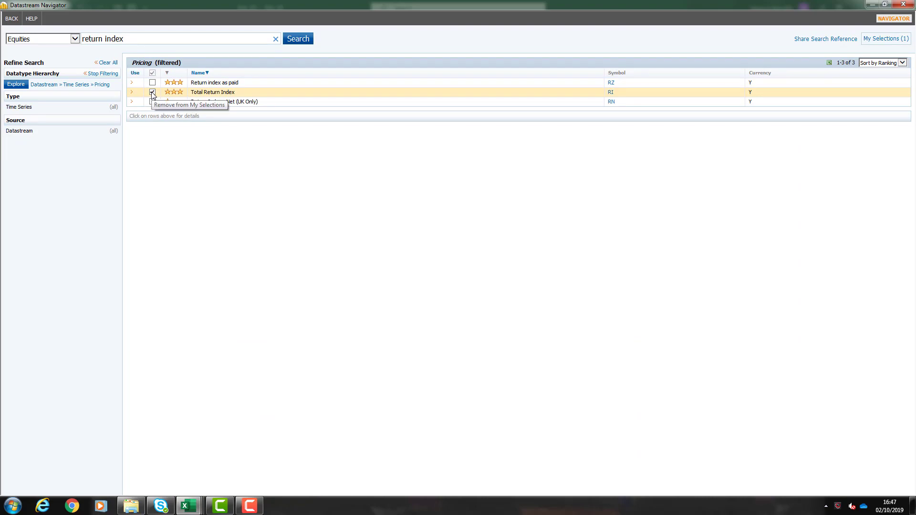
{"action": "left_click", "coordinate": [135, 73]}
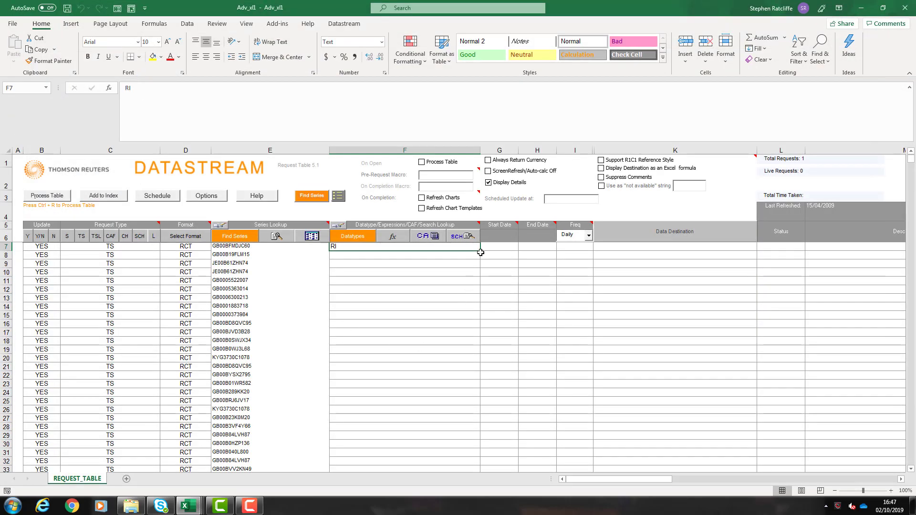
{"action": "double_click", "coordinate": [481, 252]}
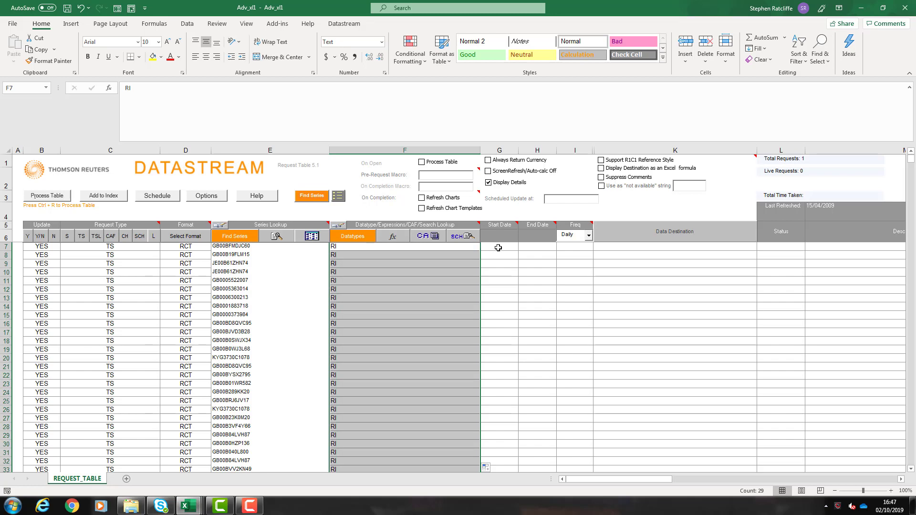
- Copy the T- dates in C2:C30 of Book1's Sheet1 into the request table's Start Date column, starting at G7
{"action": "left_click", "coordinate": [498, 248]}
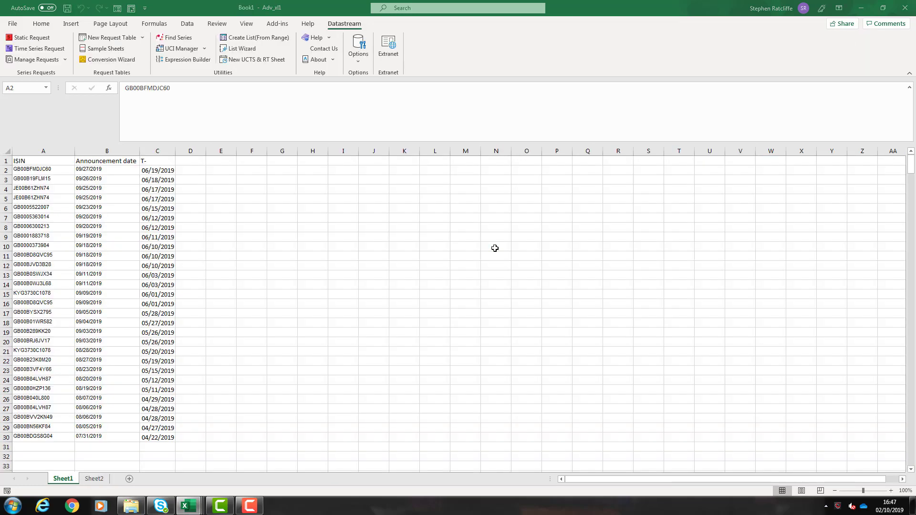
{"action": "key", "text": "ctrl+shift+Down"}
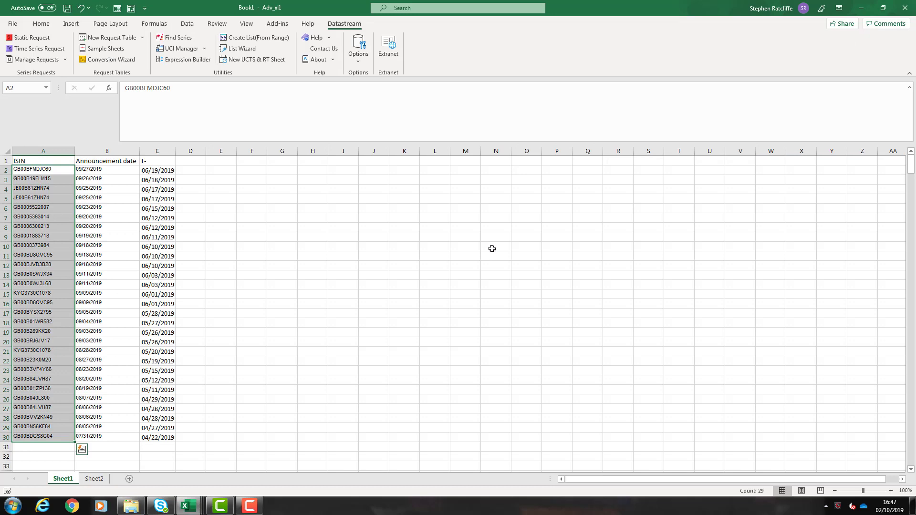
{"action": "left_click", "coordinate": [167, 172]}
{"action": "left_click_drag", "start_coordinate": [165, 180], "coordinate": [155, 437]}
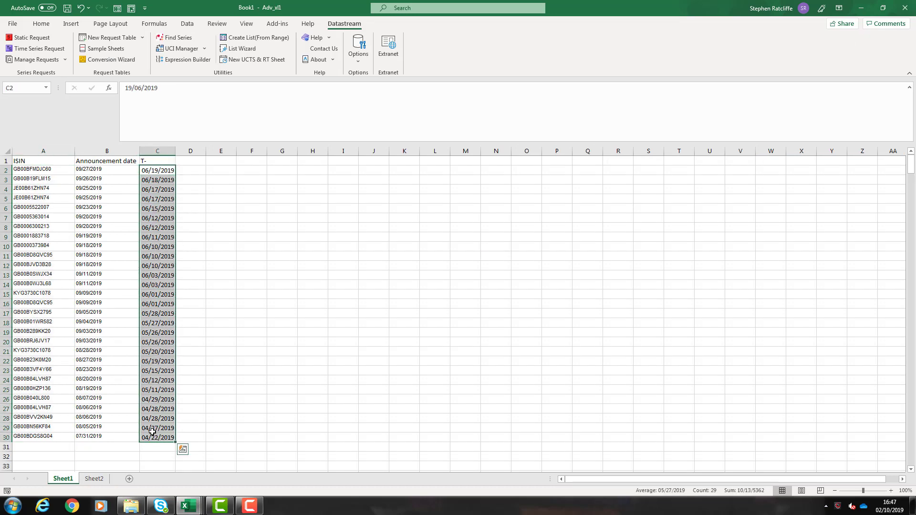
{"action": "right_click", "coordinate": [156, 319]}
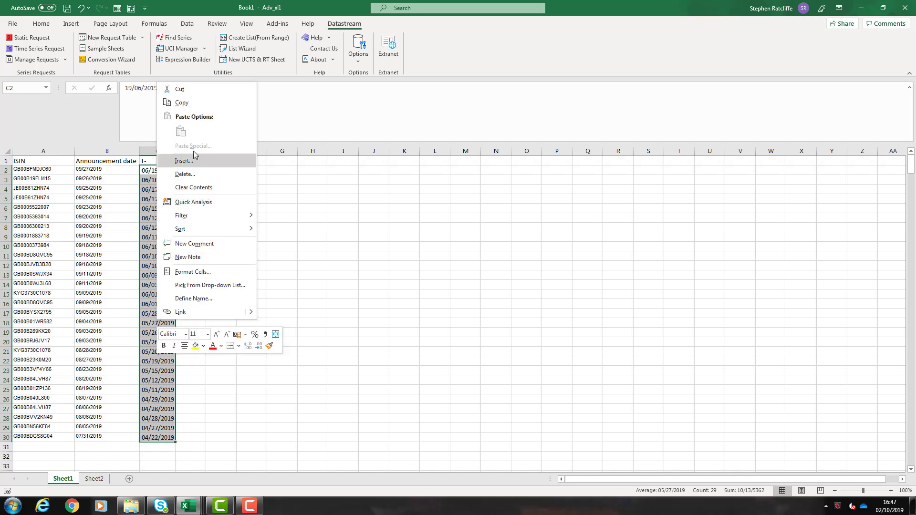
{"action": "left_click", "coordinate": [182, 103]}
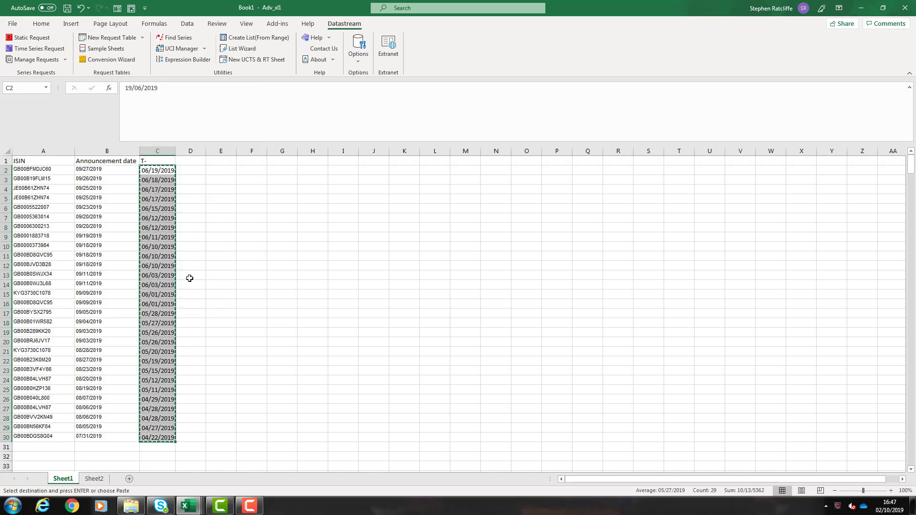
{"action": "key", "text": "ctrl+Tab"}
{"action": "right_click", "coordinate": [496, 248]}
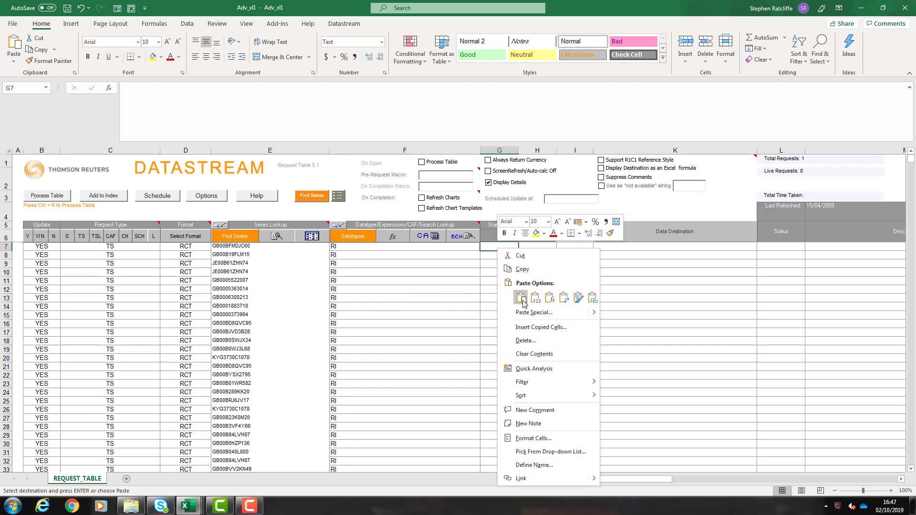
{"action": "left_click", "coordinate": [522, 298]}
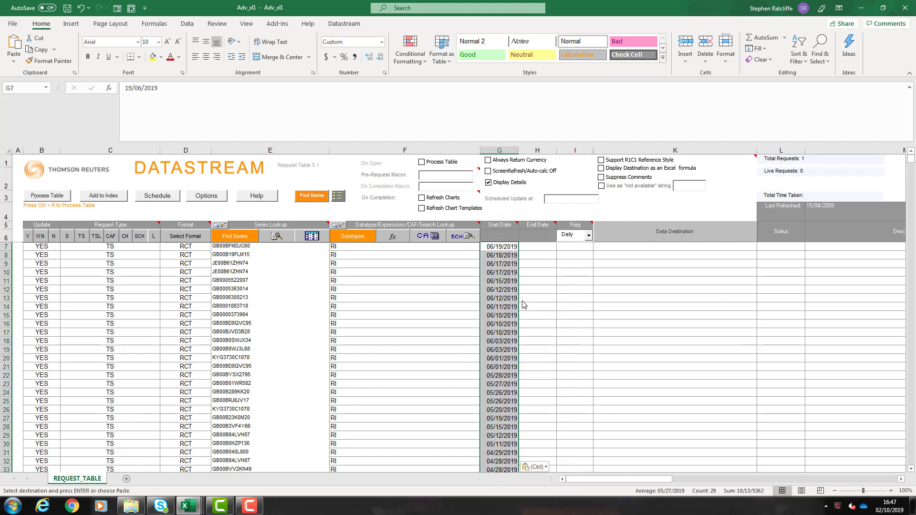
- Copy the announcement dates in B2:B30 of Book1's Sheet1 into the request table's End Date column, starting at H7
{"action": "left_click", "coordinate": [533, 248]}
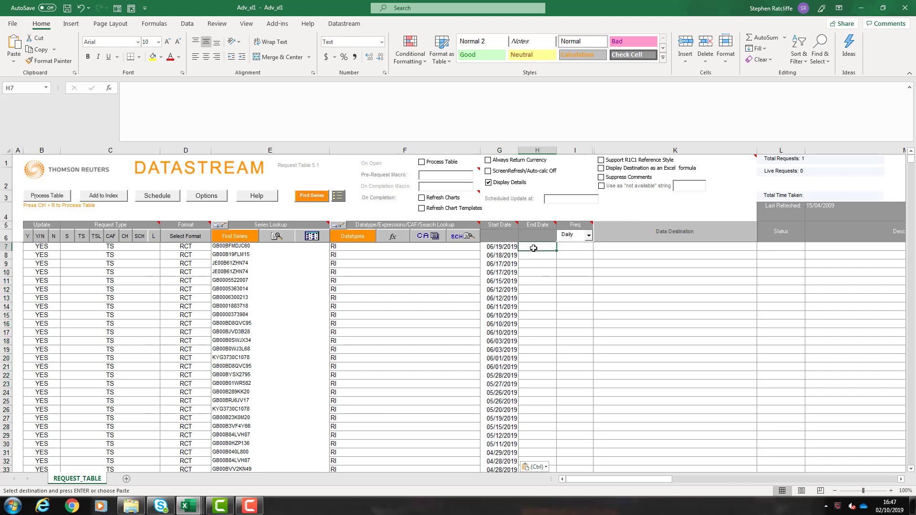
{"action": "key", "text": "alt+Tab"}
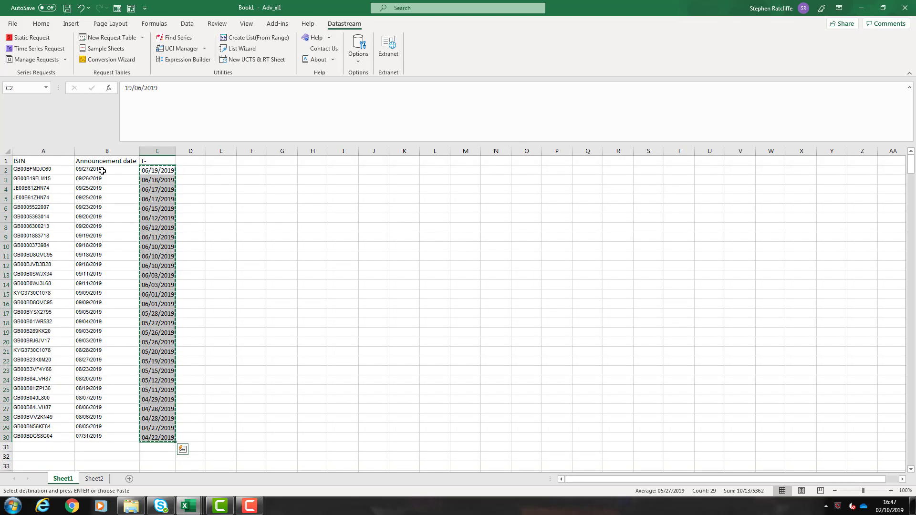
{"action": "left_click_drag", "start_coordinate": [102, 169], "coordinate": [108, 440]}
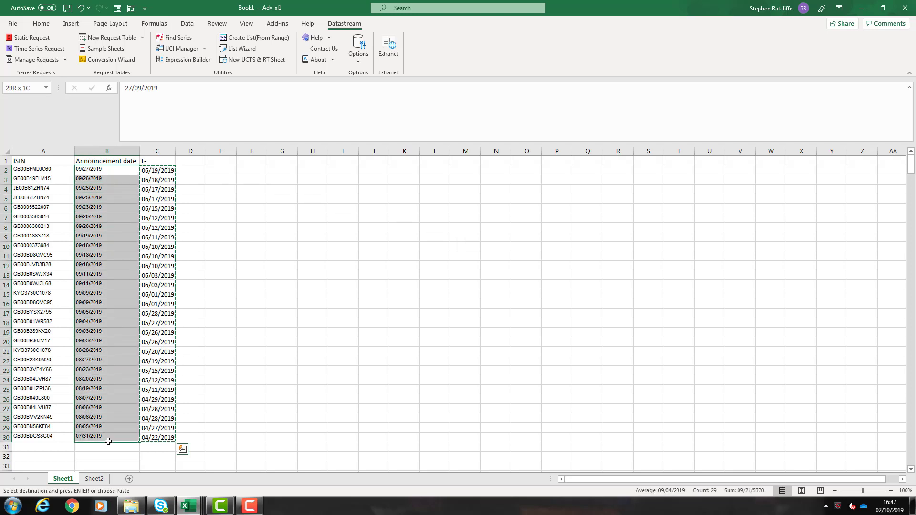
{"action": "left_click_drag", "start_coordinate": [109, 442], "coordinate": [109, 443]}
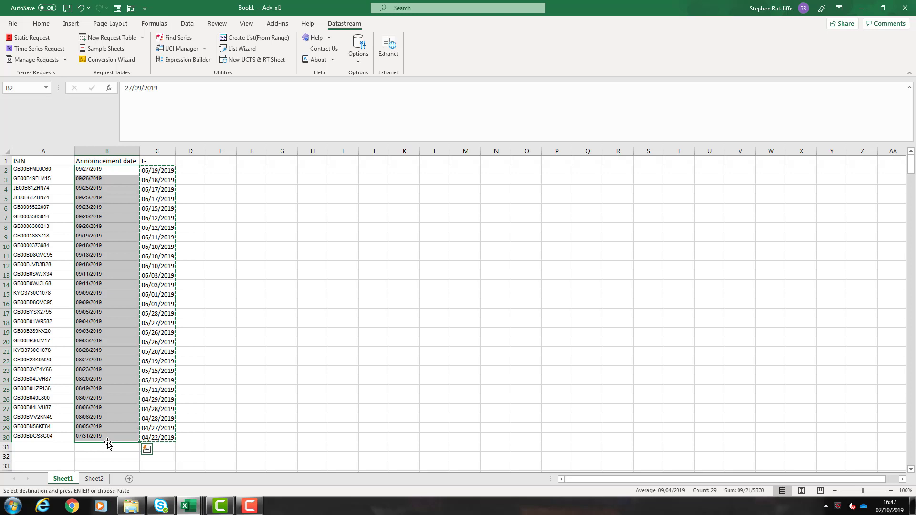
{"action": "key", "text": "ctrl+c"}
{"action": "right_click", "coordinate": [107, 279]}
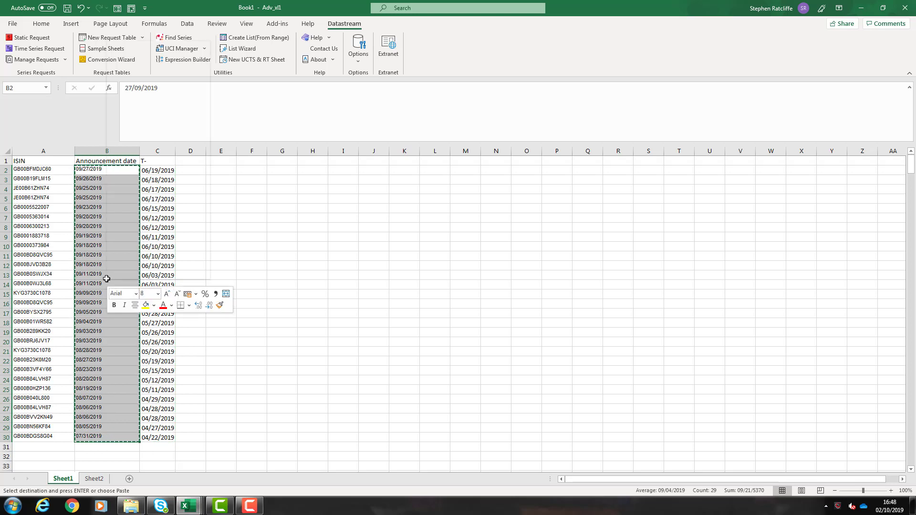
{"action": "left_click", "coordinate": [140, 63]}
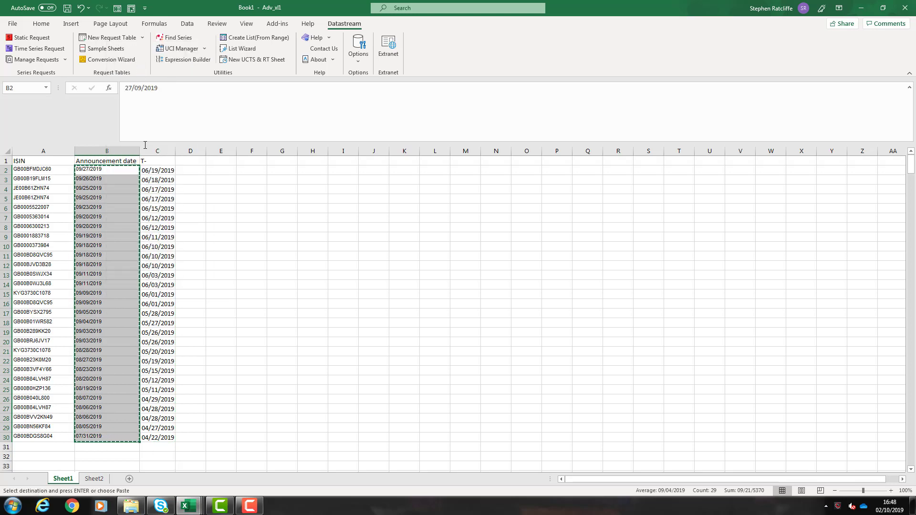
{"action": "key", "text": "ctrl+Tab"}
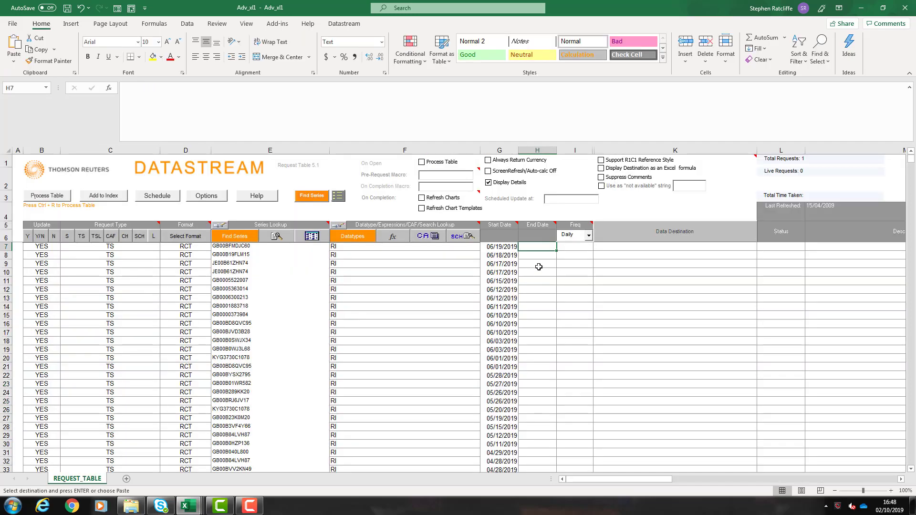
{"action": "right_click", "coordinate": [540, 248]}
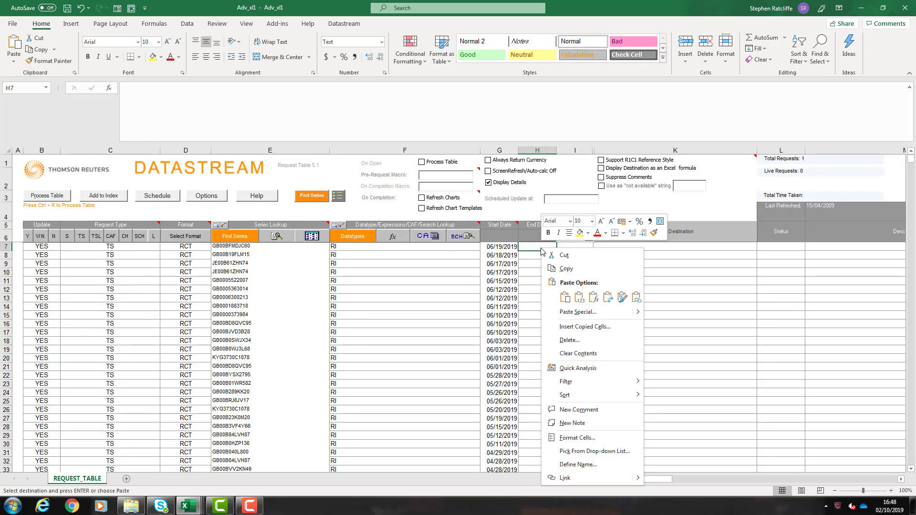
{"action": "left_click", "coordinate": [565, 298]}
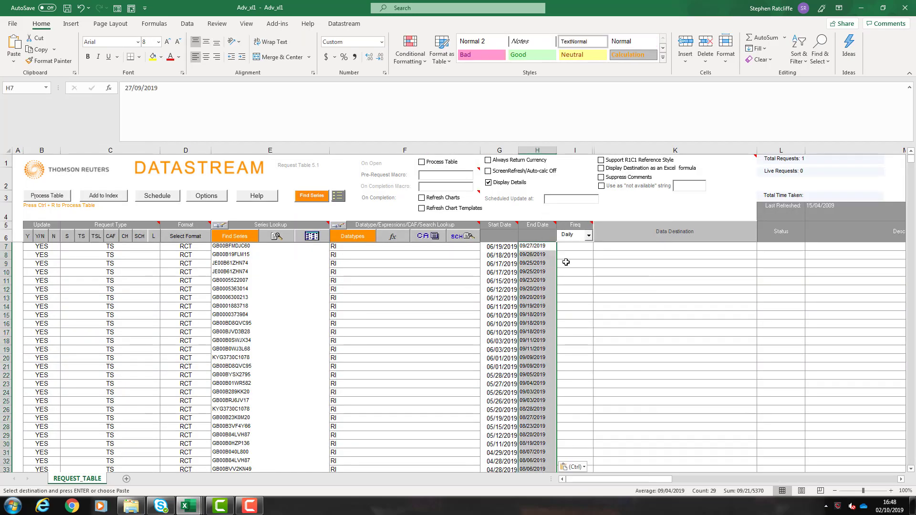
- Set the frequency in I7 to Daily and fill it down to every row with an ISIN
{"action": "left_click", "coordinate": [568, 247]}
{"action": "left_click", "coordinate": [590, 237]}
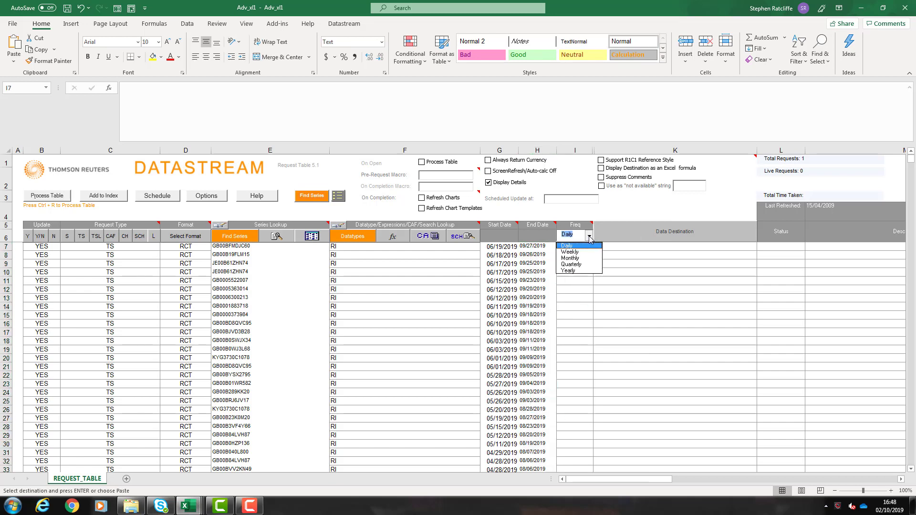
{"action": "left_click", "coordinate": [576, 249]}
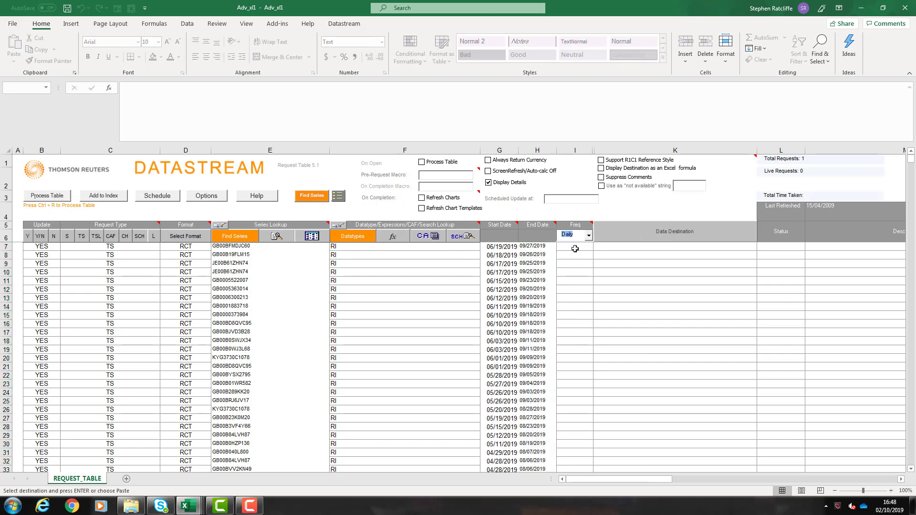
{"action": "left_click", "coordinate": [575, 248]}
{"action": "type", "text": "Daily"}
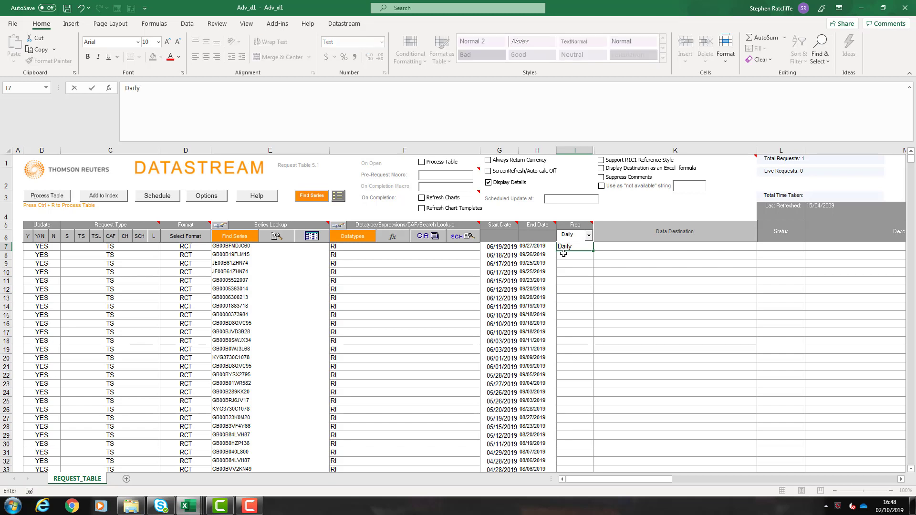
{"action": "key", "text": "Return"}
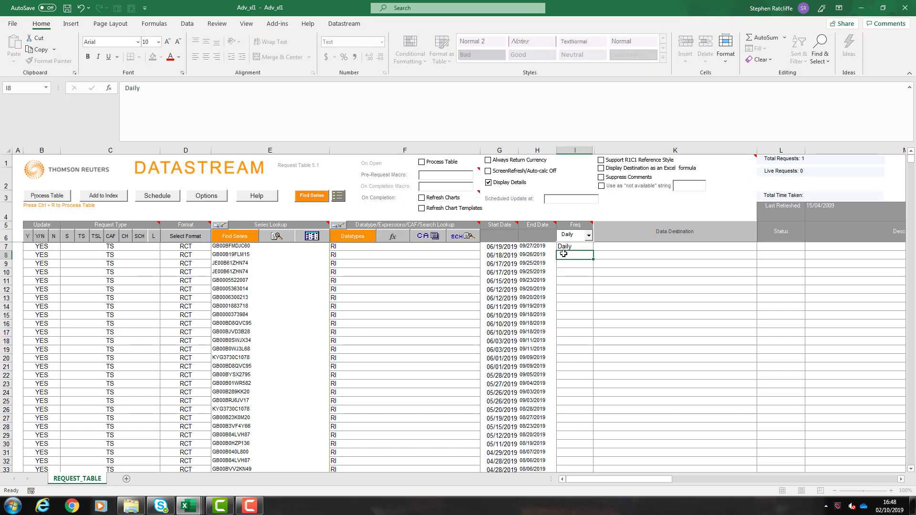
{"action": "left_click", "coordinate": [577, 245]}
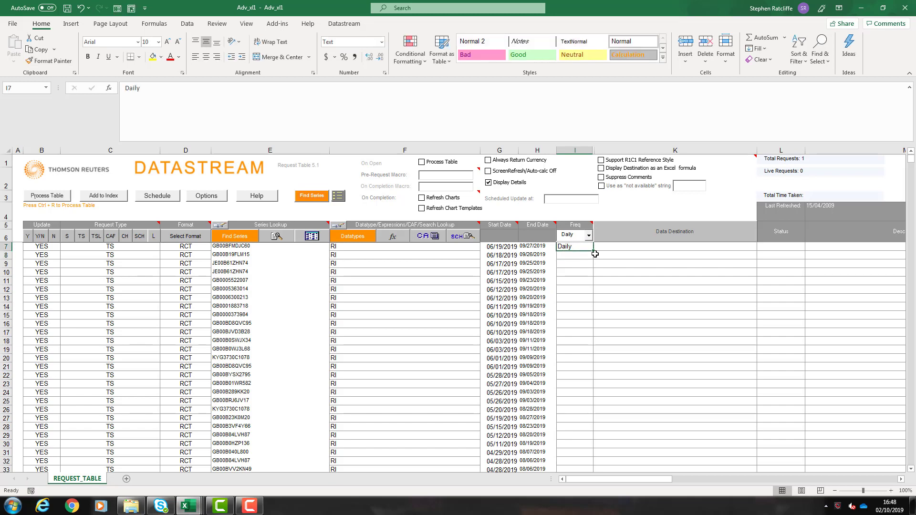
{"action": "double_click", "coordinate": [593, 252]}
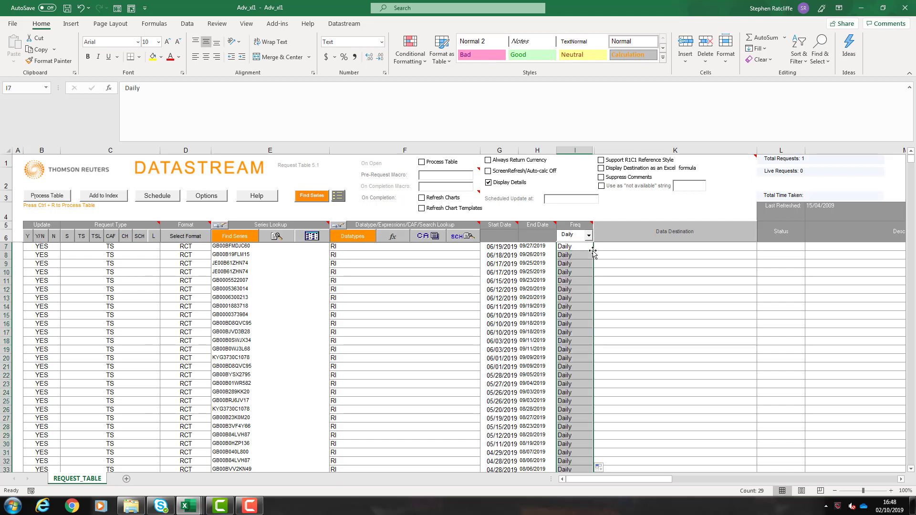
- Add a new worksheet to the request table workbook and set row 7's data destination to cell A1 of Sheet1
{"action": "left_click", "coordinate": [641, 248]}
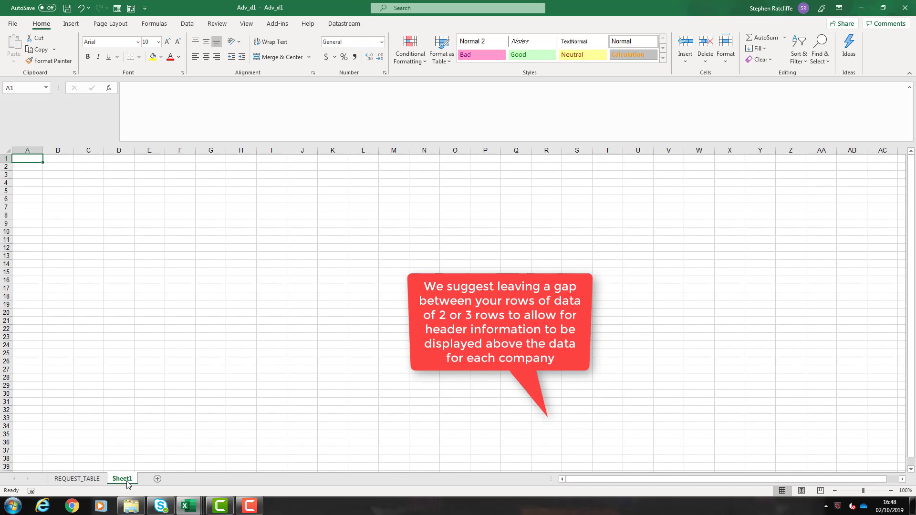
{"action": "left_click", "coordinate": [90, 482]}
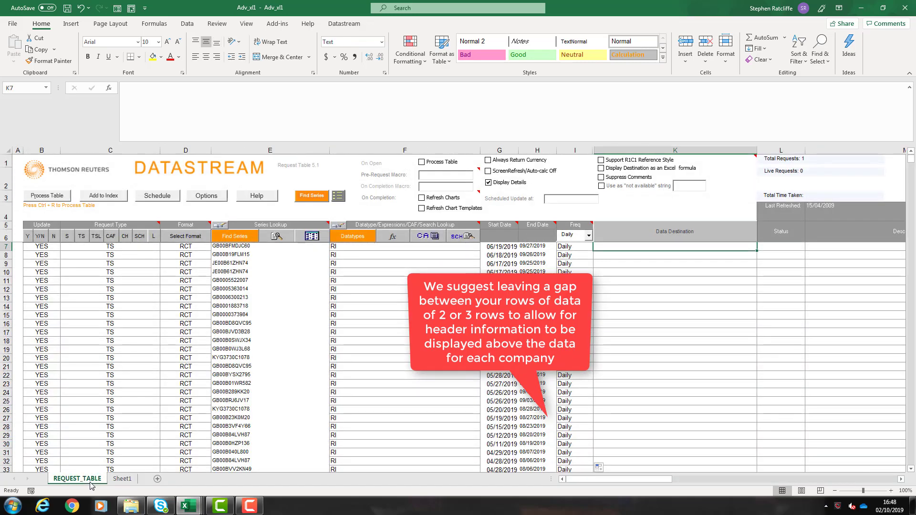
{"action": "left_click", "coordinate": [648, 233]}
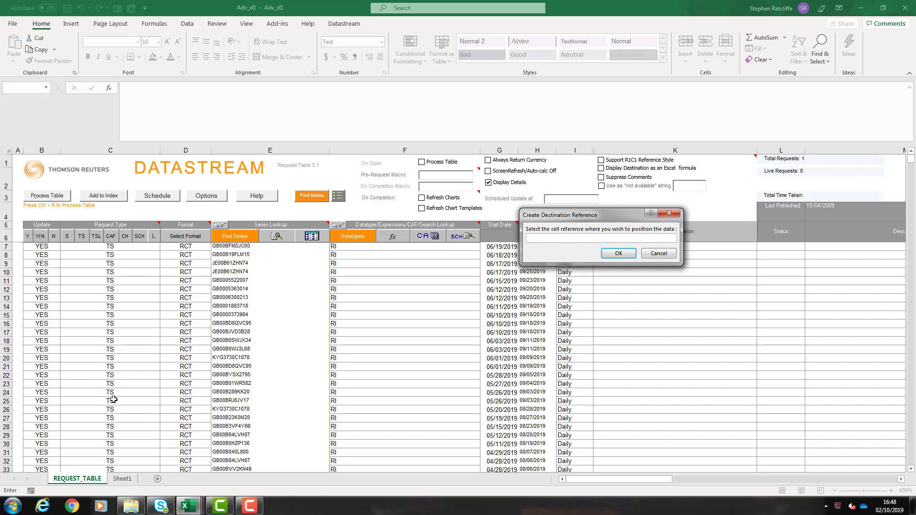
{"action": "left_click", "coordinate": [122, 482]}
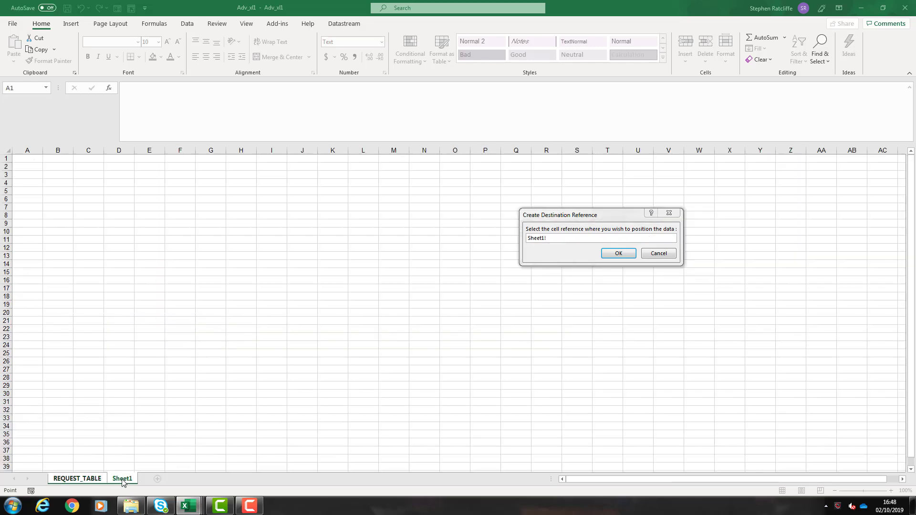
{"action": "left_click", "coordinate": [24, 159]}
{"action": "left_click", "coordinate": [619, 254]}
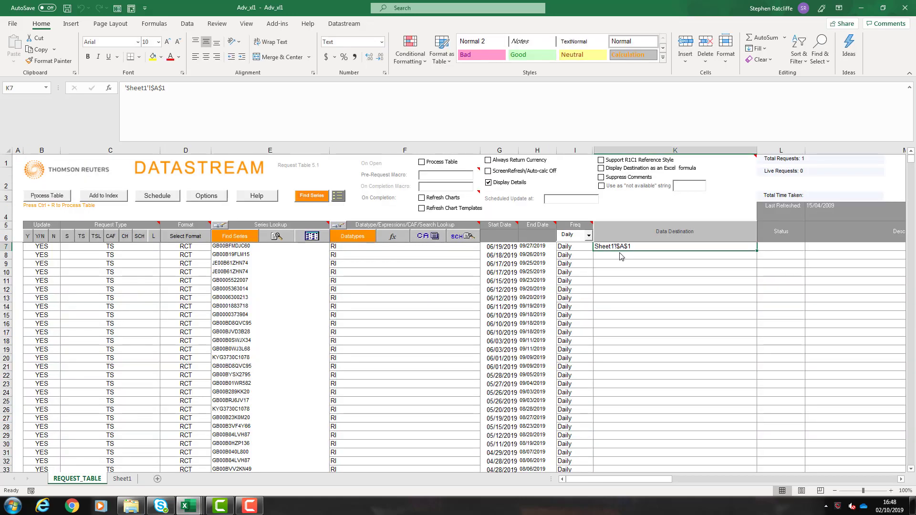
- Set row 8's data destination to cell A4 of Sheet1
{"action": "left_click", "coordinate": [638, 258]}
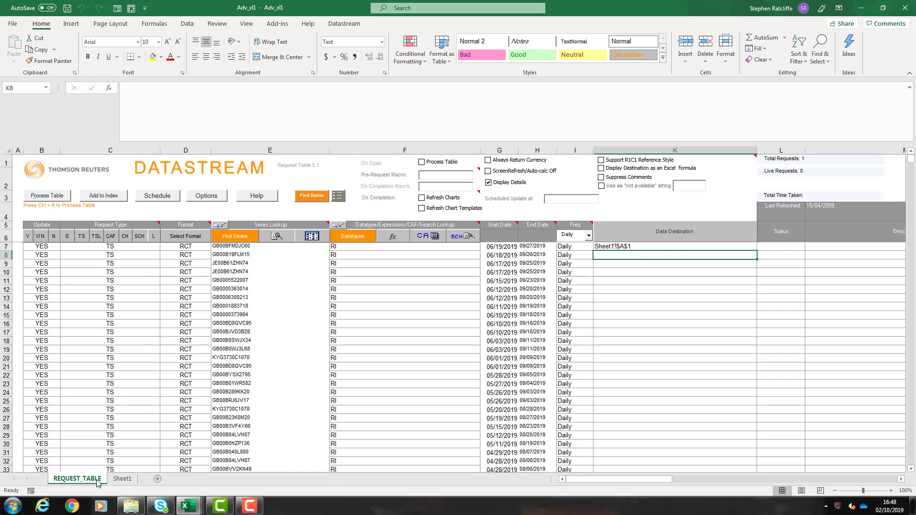
{"action": "left_click", "coordinate": [664, 235]}
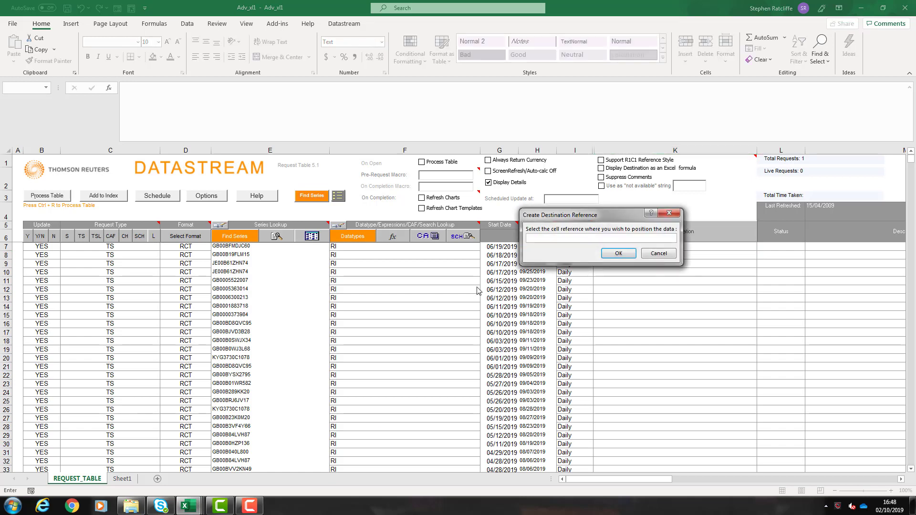
{"action": "left_click", "coordinate": [120, 479]}
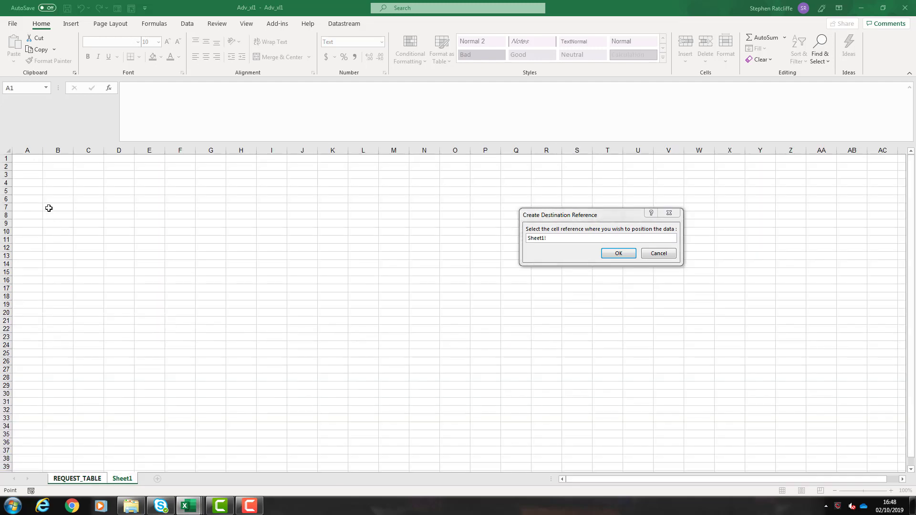
{"action": "left_click", "coordinate": [33, 186]}
{"action": "left_click", "coordinate": [616, 254]}
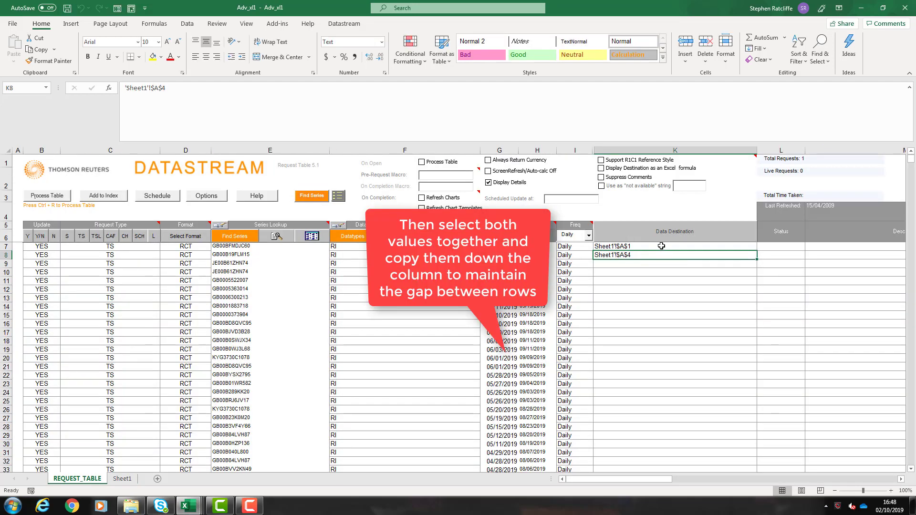
- Fill the data destinations in K7:K8 down together to every request row, keeping the three-row spacing, and process the request table
{"action": "left_click_drag", "start_coordinate": [661, 246], "coordinate": [659, 255]}
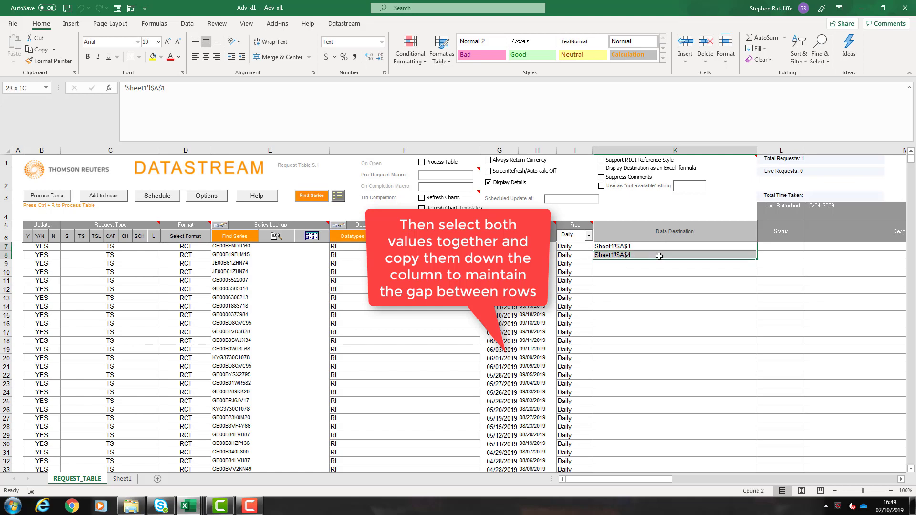
{"action": "double_click", "coordinate": [756, 260]}
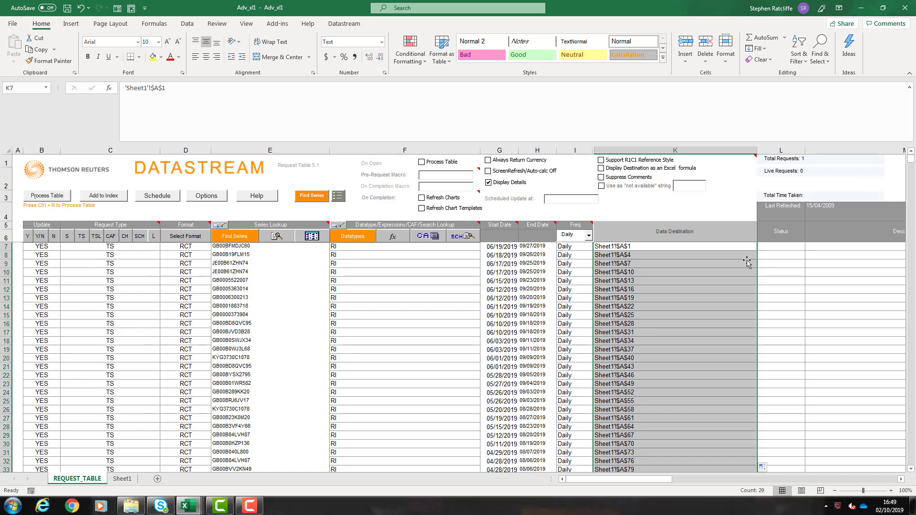
{"action": "left_click", "coordinate": [56, 198]}
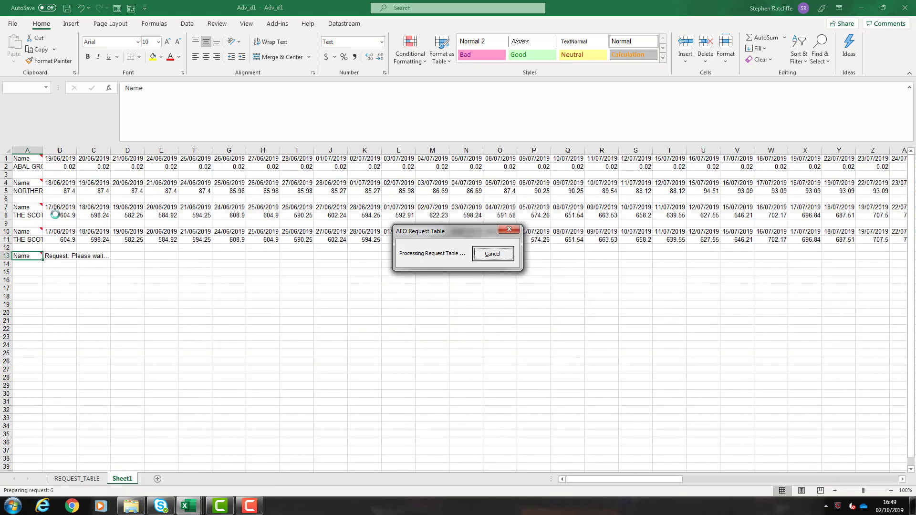